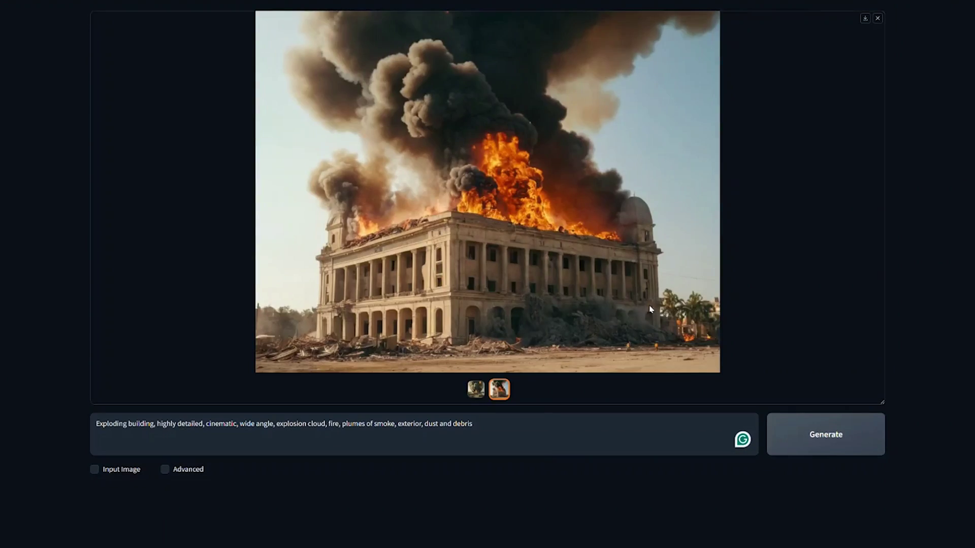
Step: Find the README's Download > Windows instructions and start the Fooocus_win64_2-1-831.7z download
click(497, 372)
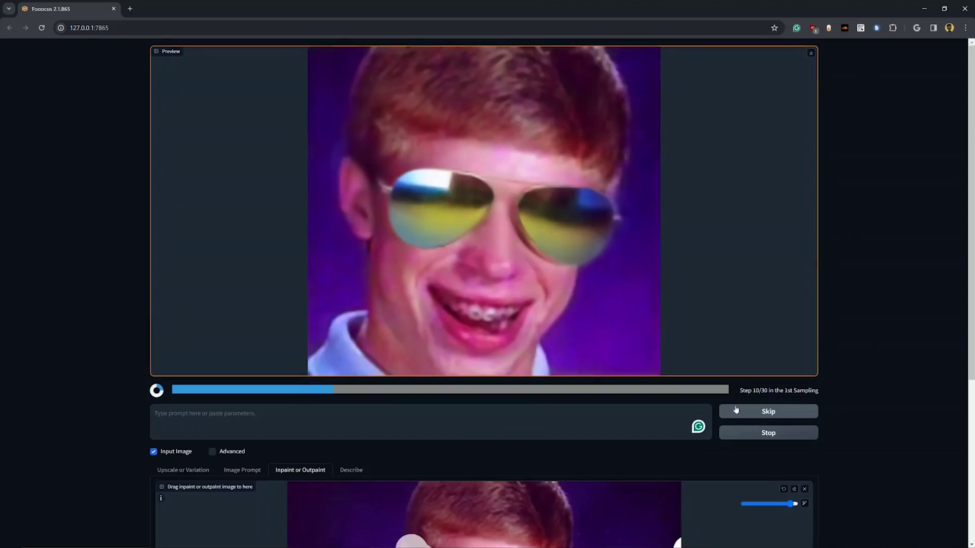
scroll(659, 494, down, 3)
scroll(659, 494, up, 3)
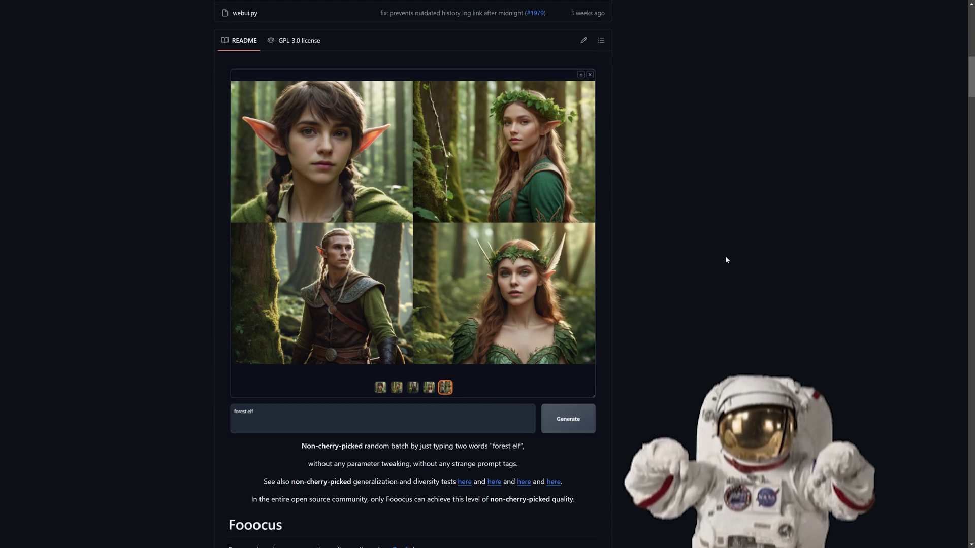
scroll(675, 108, up, 15)
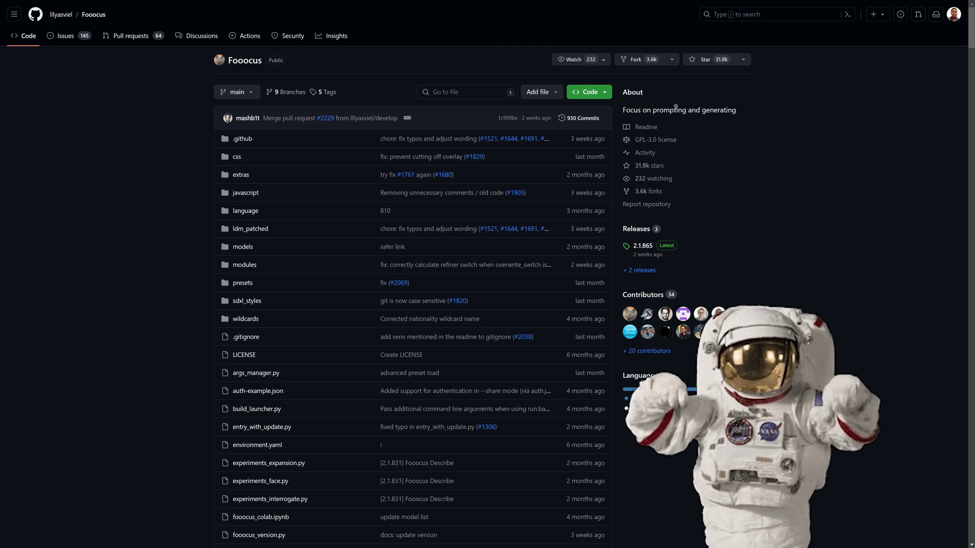
mouse_move(51, 17)
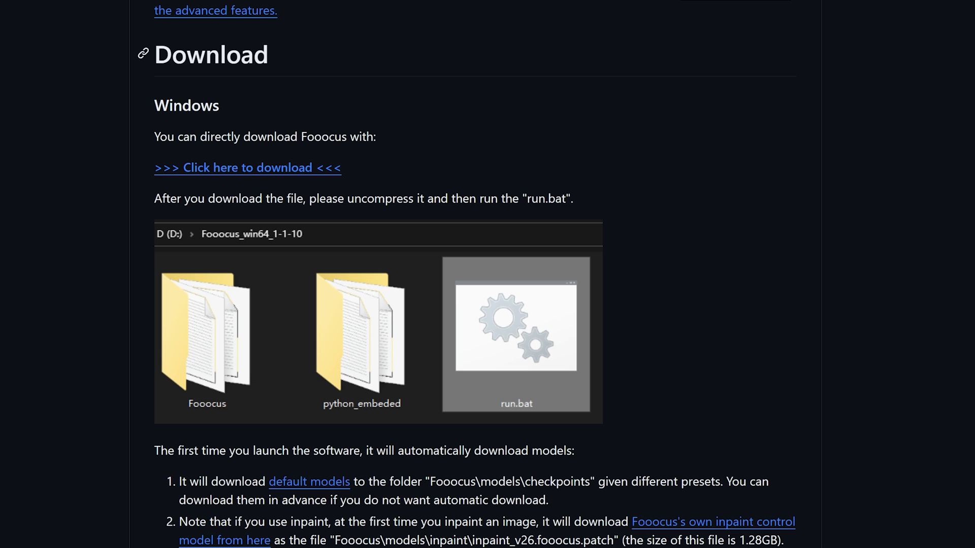
drag(154, 53, 270, 62)
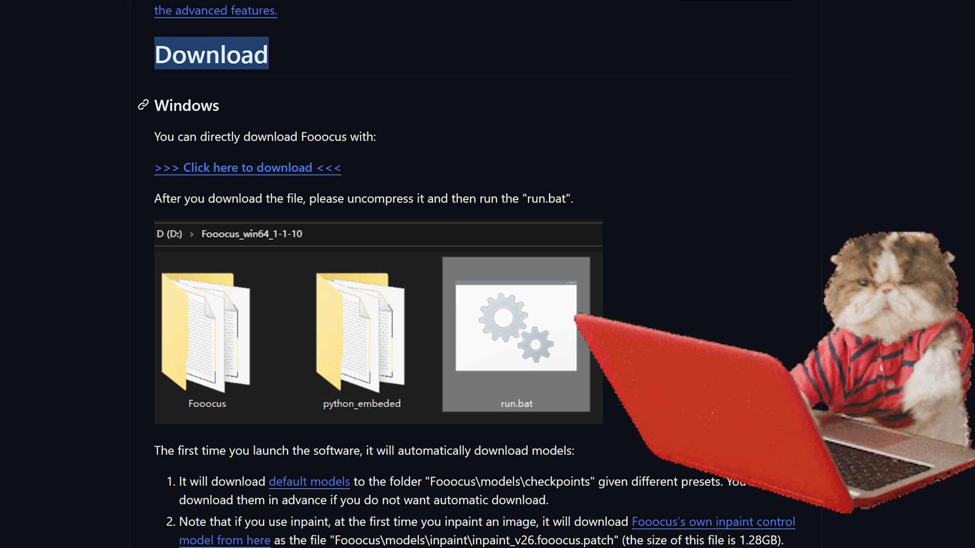
click(142, 104)
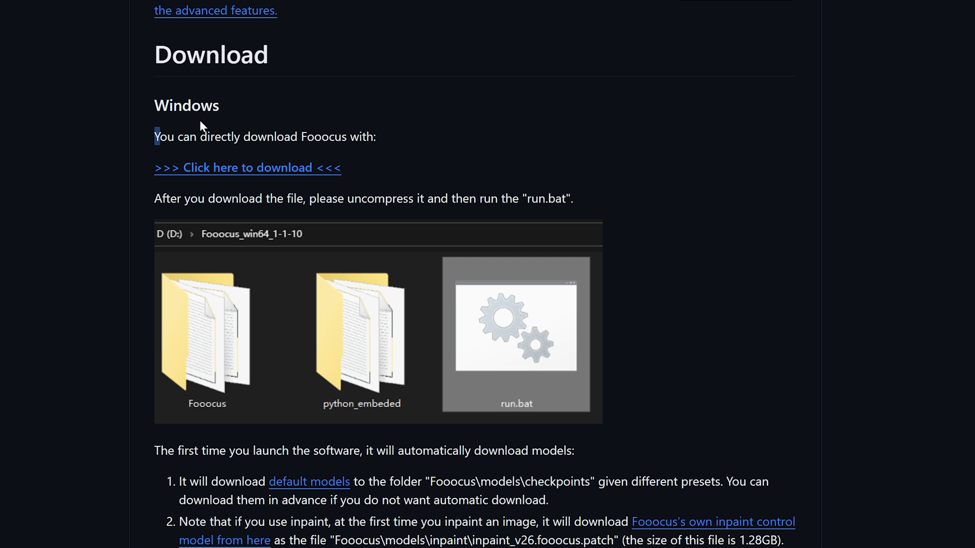
drag(200, 125, 388, 156)
click(66, 90)
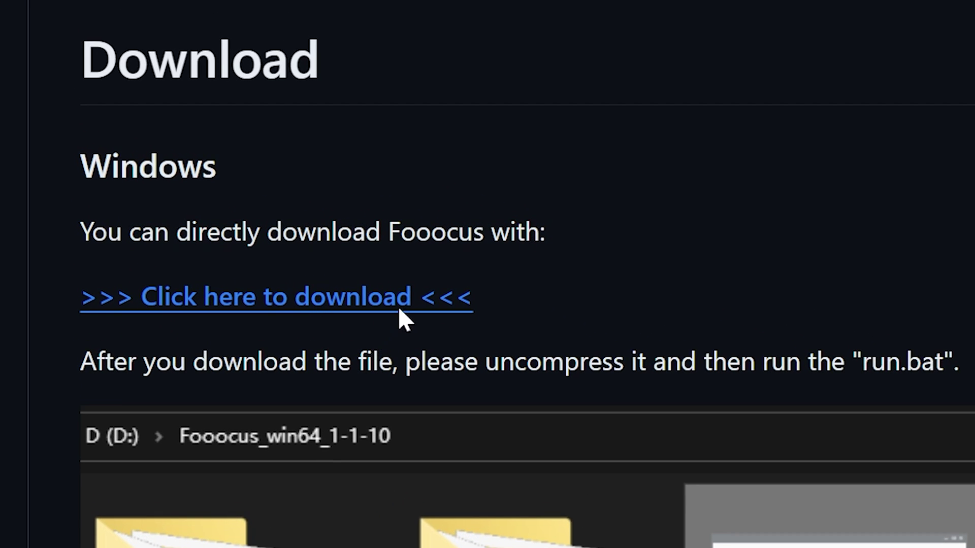
click(399, 310)
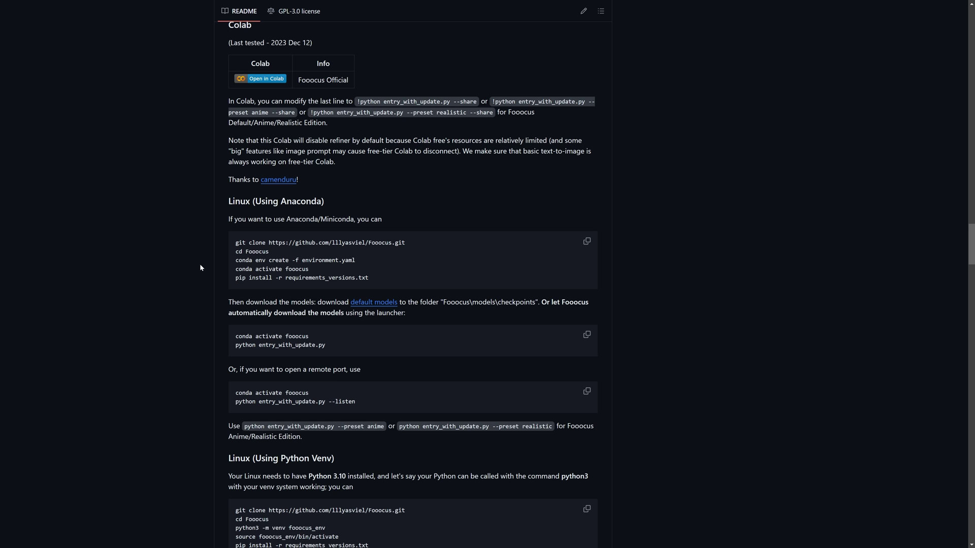
Step: Save Fooocus_win64_2-1-831.7z into a new folder named Fooocus and view the archive's files
scroll(192, 199, up, 2)
scroll(214, 276, down, 5)
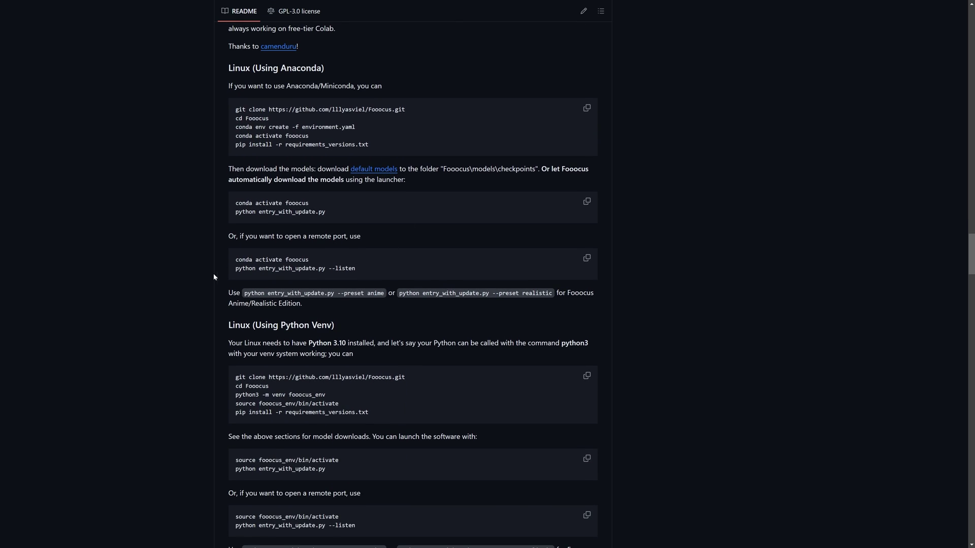
scroll(381, 236, down, 12)
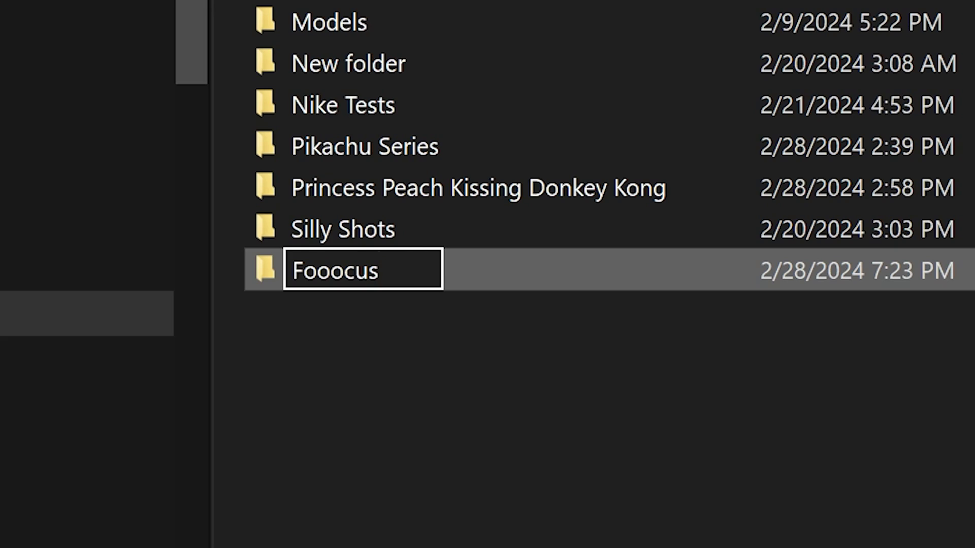
key(Return)
key(Return)
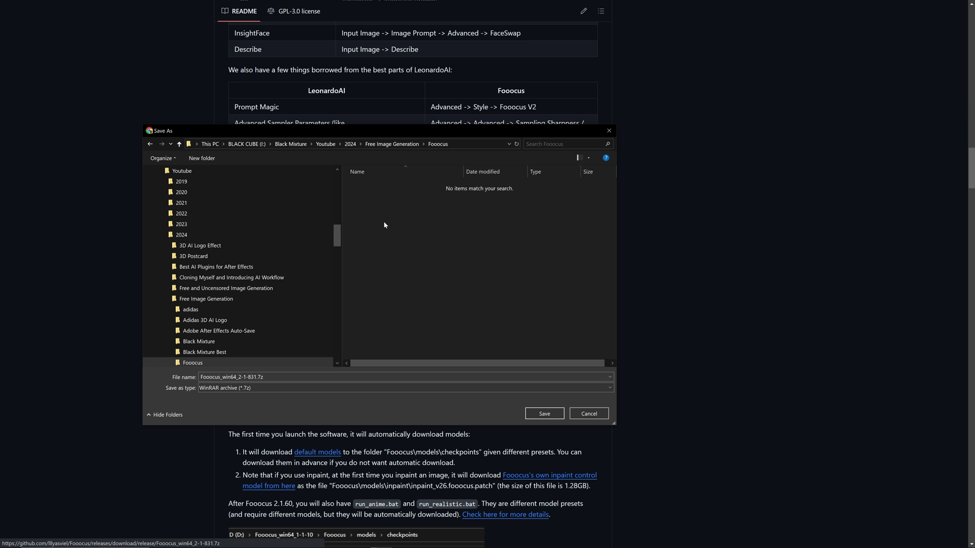
click(558, 413)
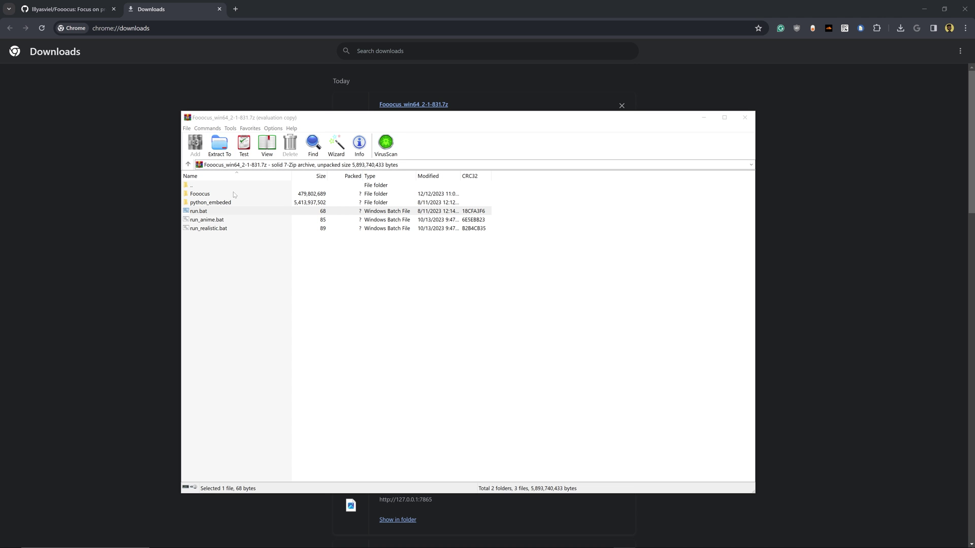
click(216, 238)
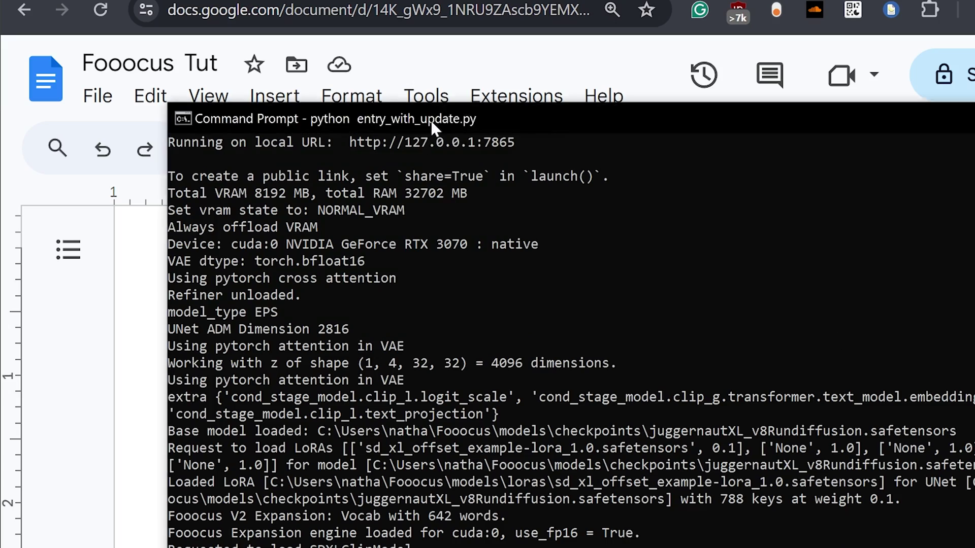
Step: Snap the Command Prompt left and the Fooocus page at 127.0.0.1:7865 right
drag(431, 121, 38, 182)
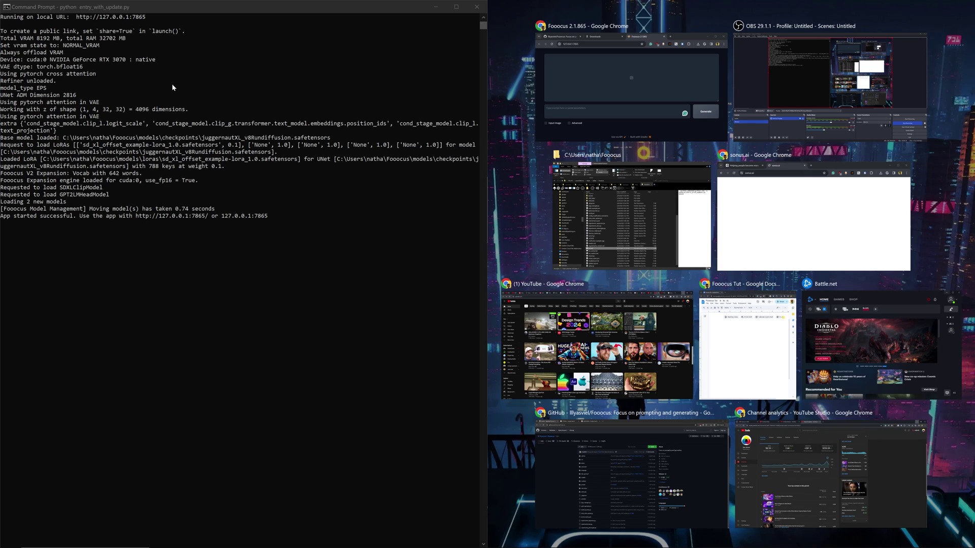
click(672, 96)
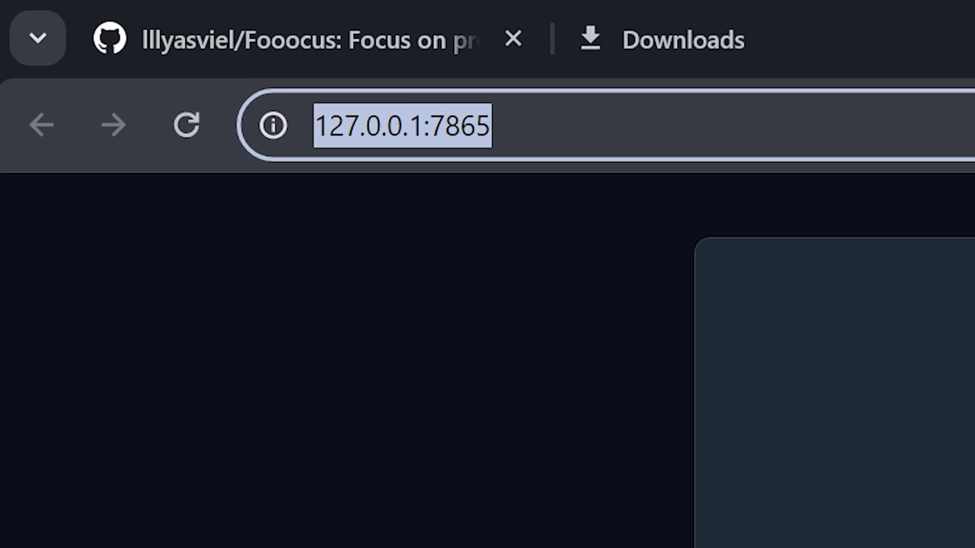
Step: Highlight the 127.0.0.1:7865 address, then enable Advanced to show the generation settings
key(shift+Right)
key(shift+Right)
key(shift+Right)
key(shift+Right)
key(shift+Left)
key(shift+Home)
key(shift+Right)
key(shift+Left)
key(Right)
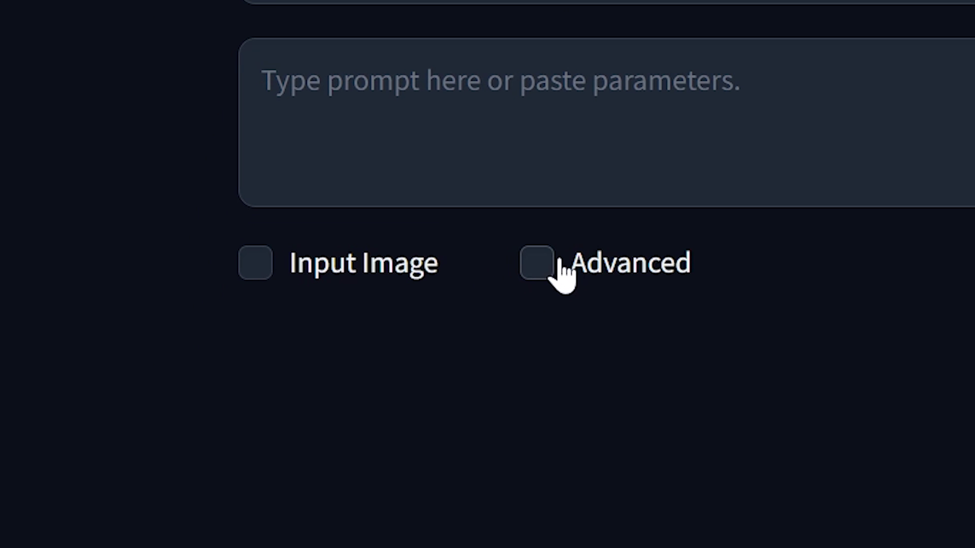
click(540, 273)
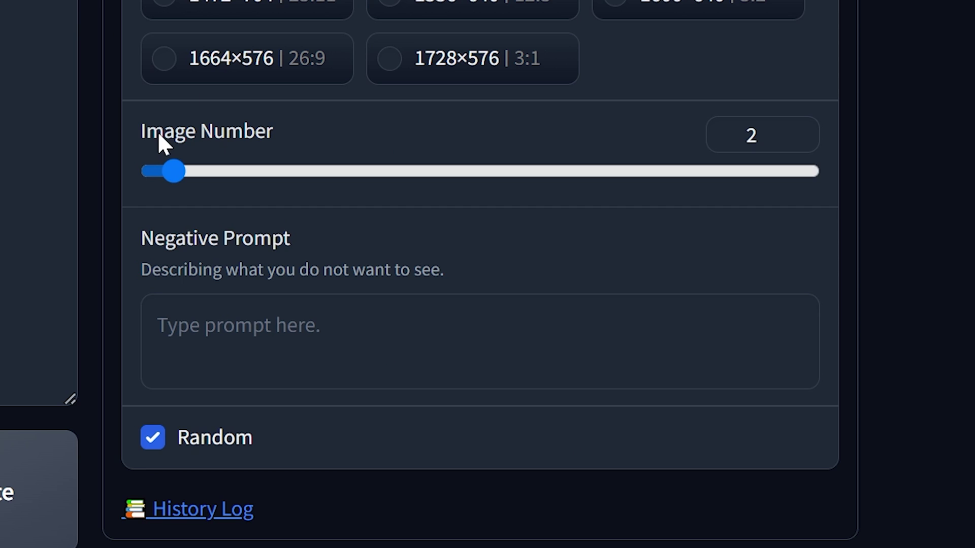
triple_click(159, 134)
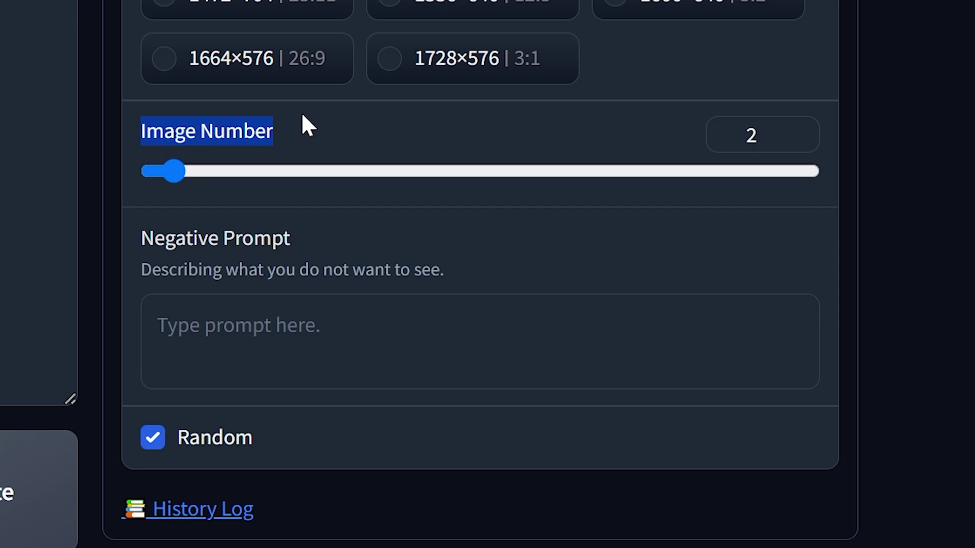
click(253, 130)
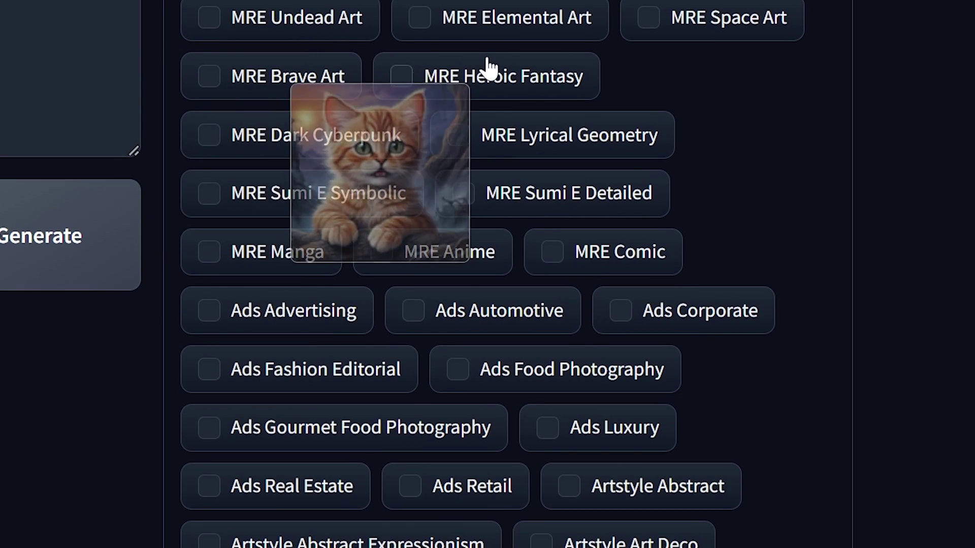
Step: Tick the Artstyle Pointillism, Artstyle Pop Art, Fooocus Photograph and Fooocus Cinematic styles
scroll(494, 89, down, 6)
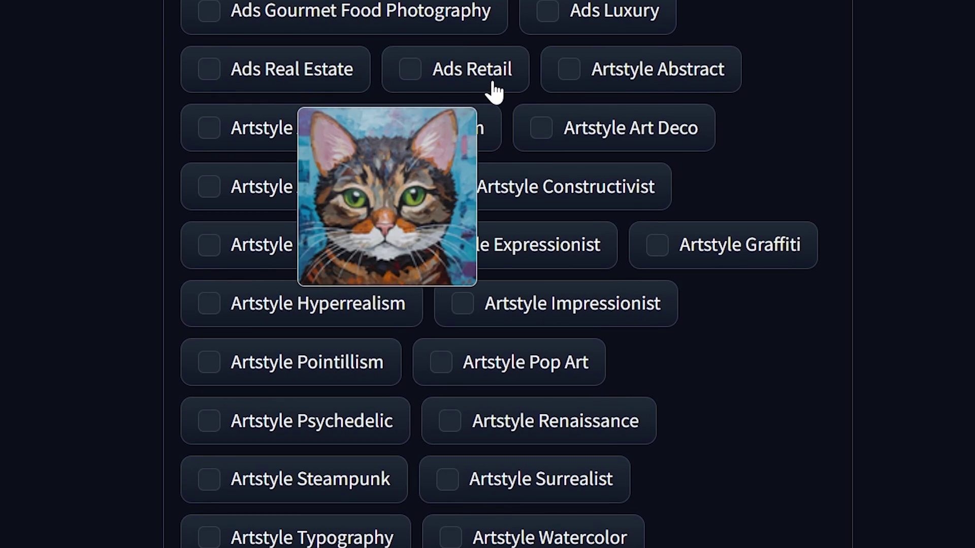
scroll(322, 192, down, 8)
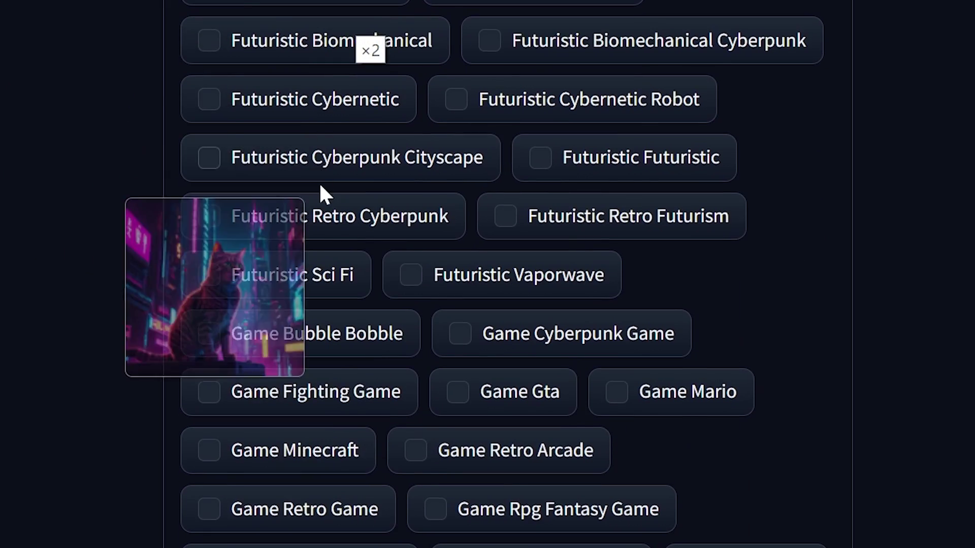
scroll(542, 243, up, 7)
click(374, 218)
click(480, 215)
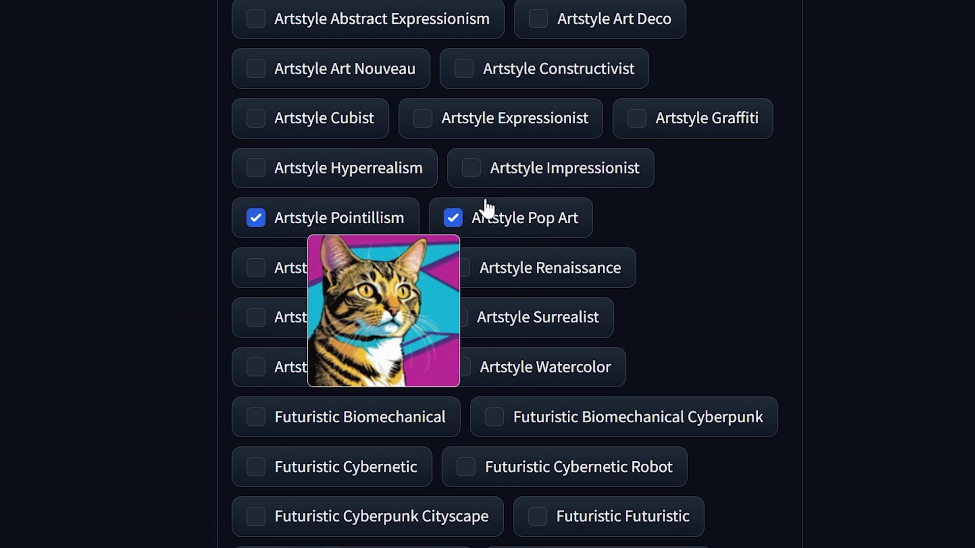
scroll(457, 218, up, 15)
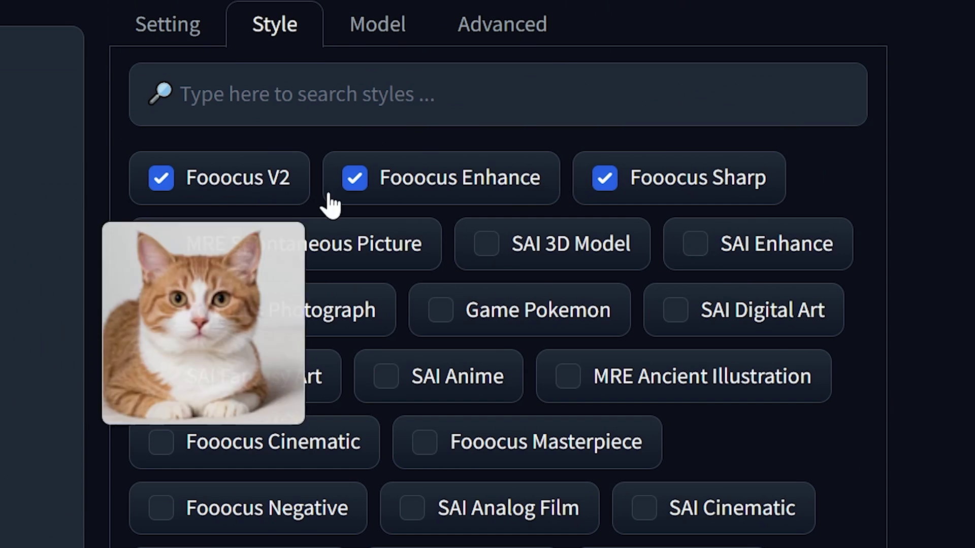
click(282, 330)
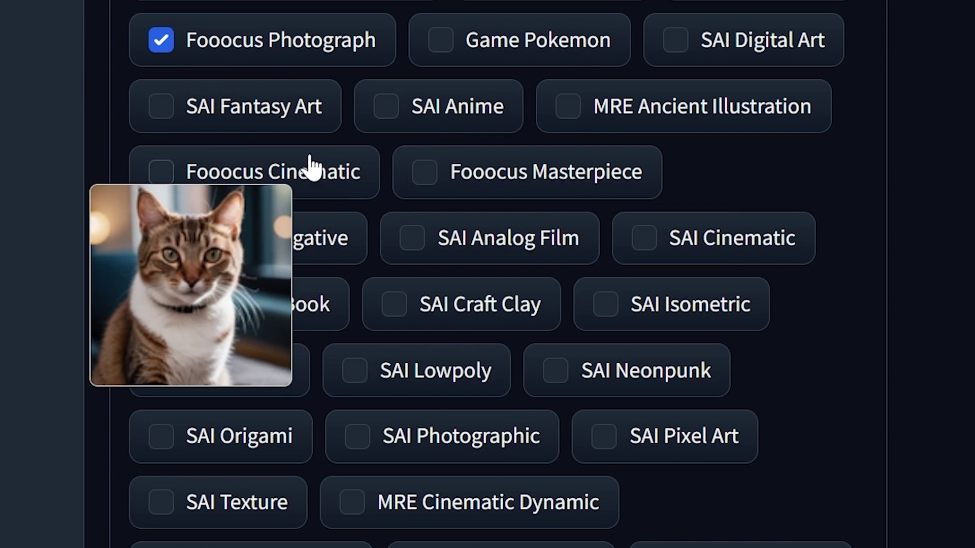
click(281, 171)
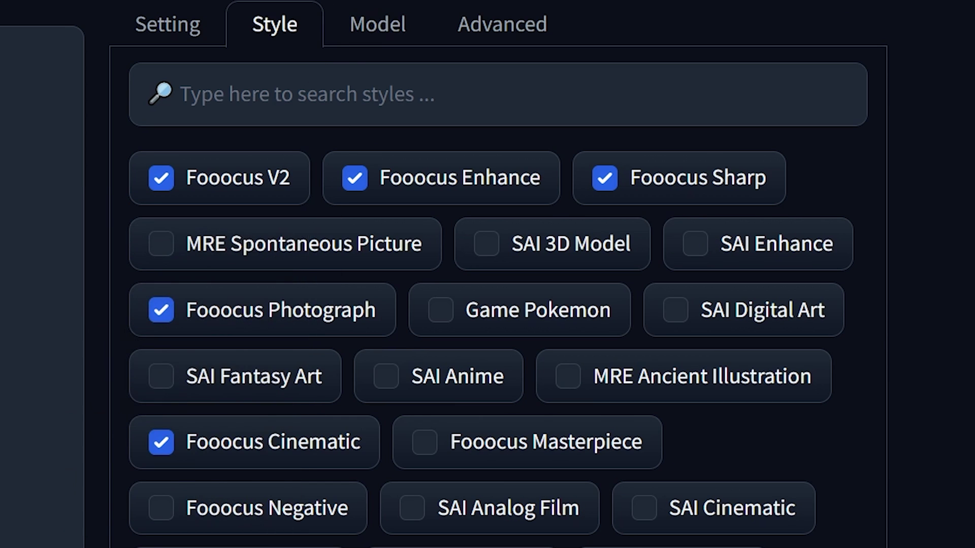
click(361, 33)
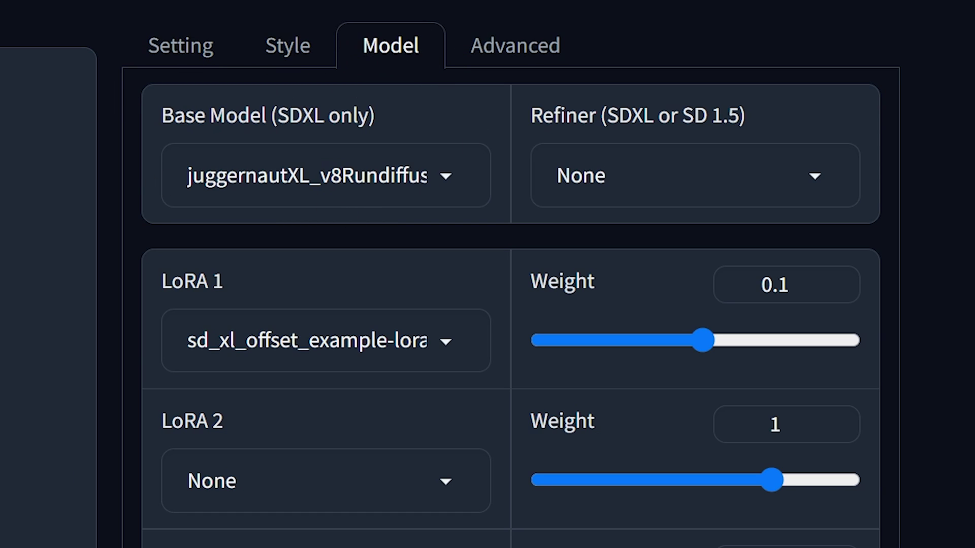
Step: Open the Base Model list and keep juggernautXL_v8Rundiffusion selected
click(420, 176)
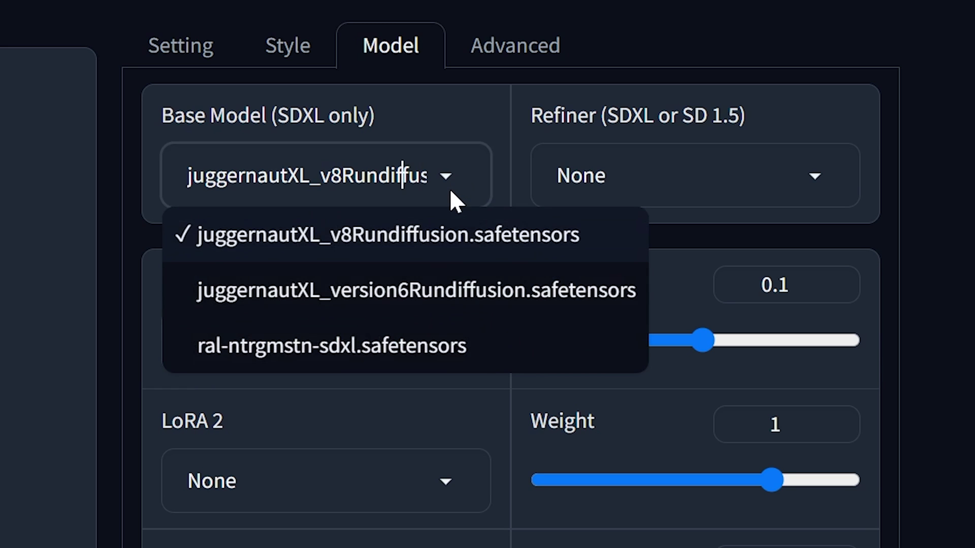
click(485, 140)
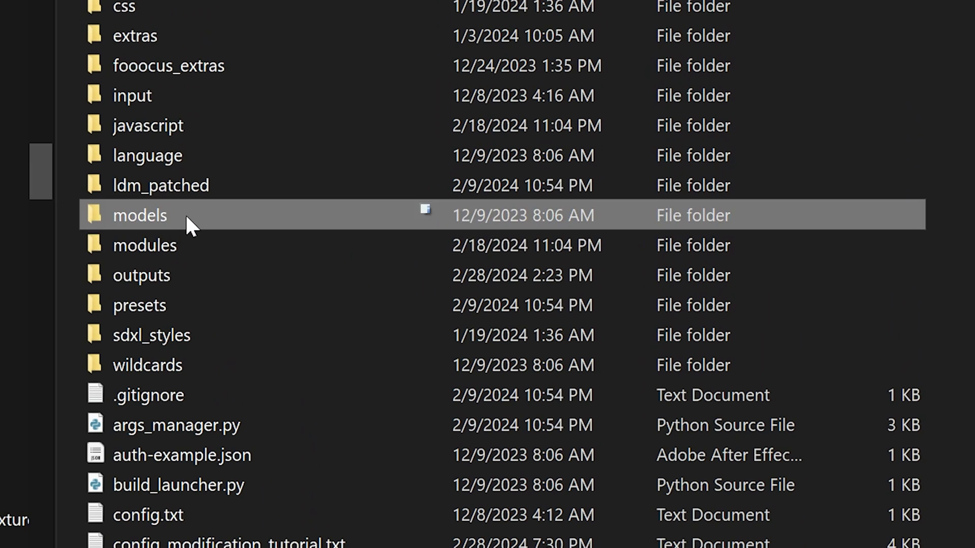
Step: Browse models > checkpoints to see the .safetensors files, then return to models
double_click(185, 216)
double_click(181, 166)
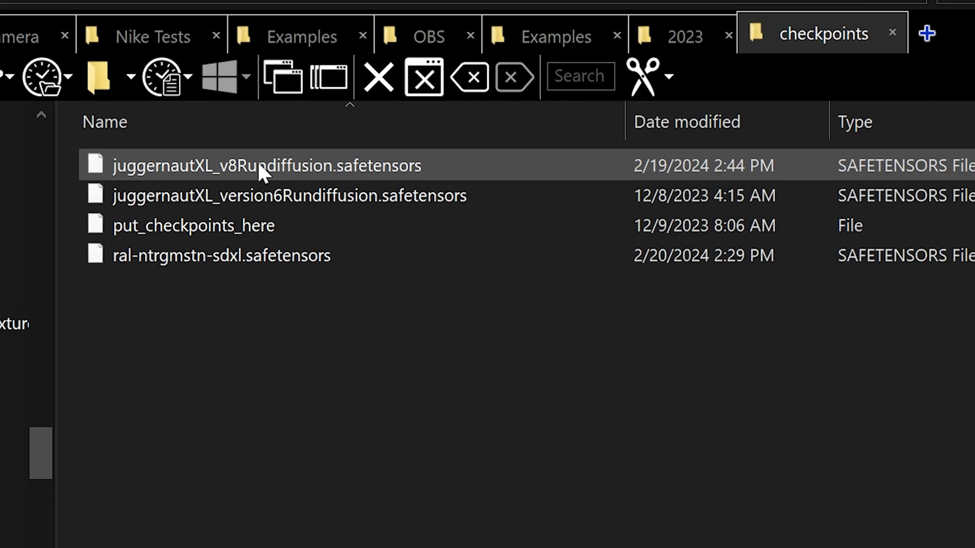
key(alt+Left)
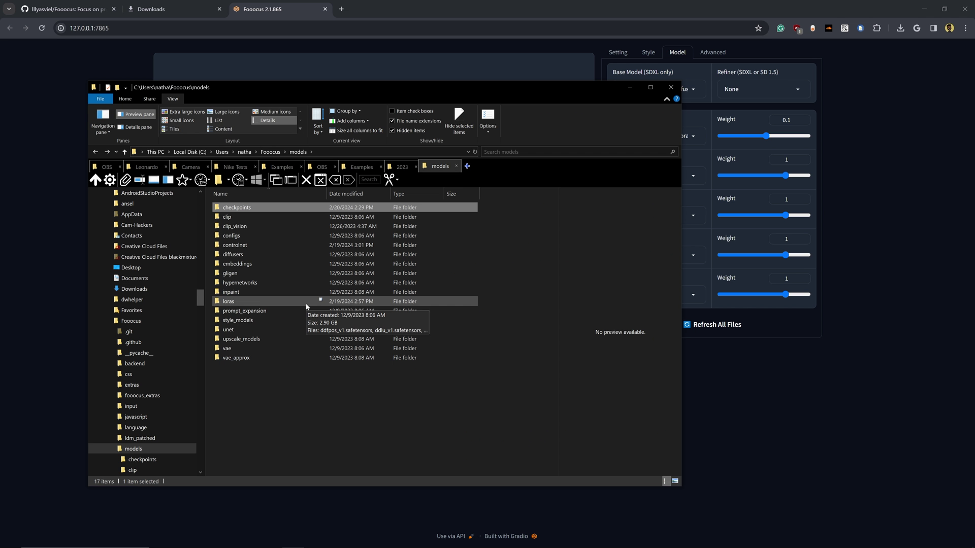
Step: Back in Fooocus, check the LoRA 1 weight and LoRA 2 choices, leaving both unchanged
click(629, 89)
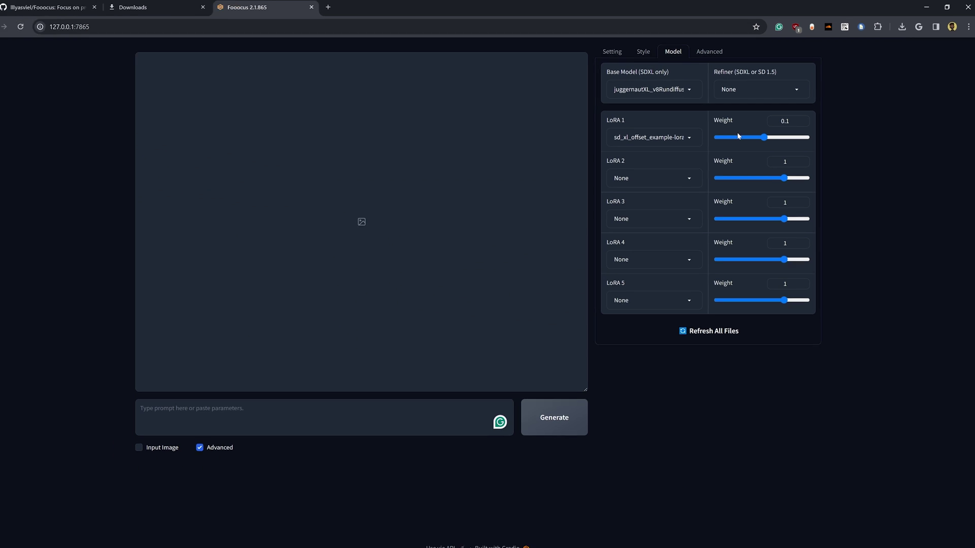
double_click(721, 122)
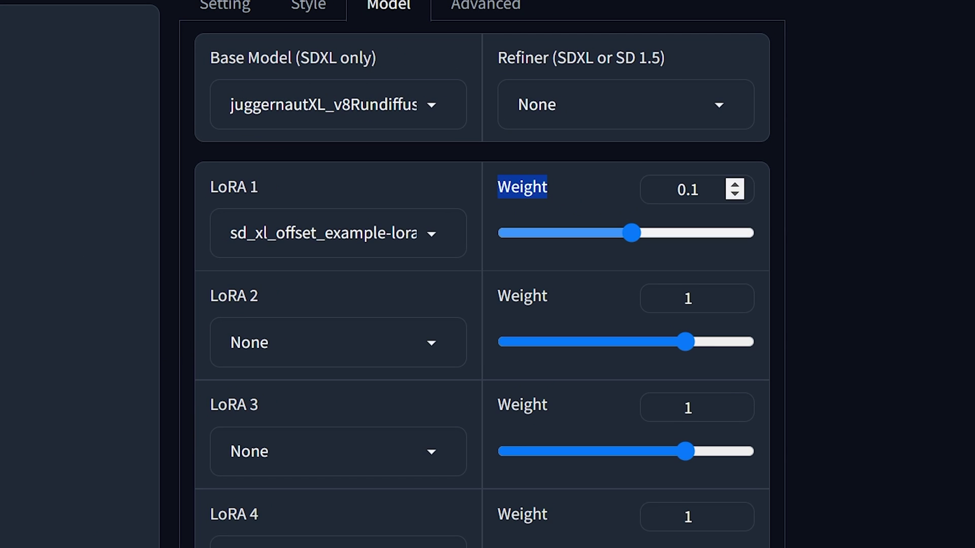
click(554, 259)
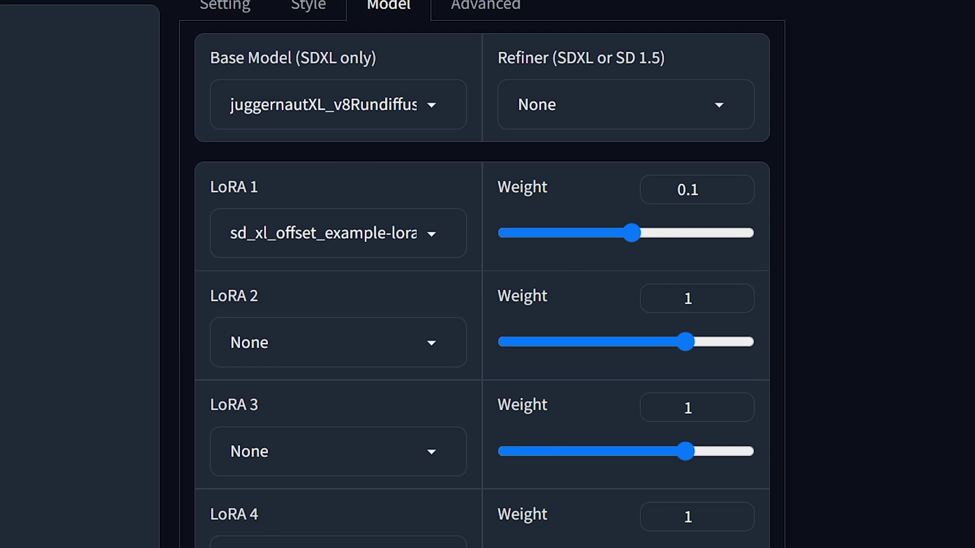
click(507, 301)
click(508, 301)
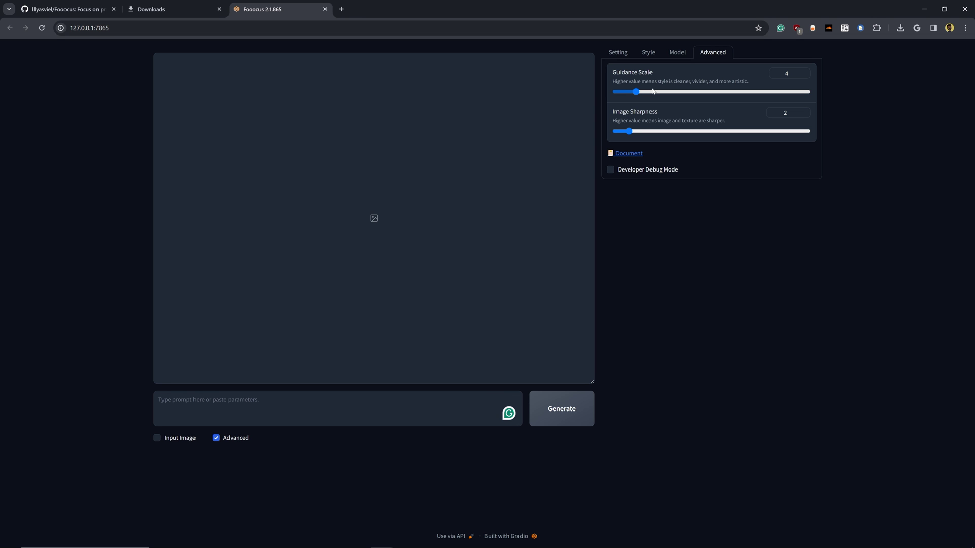
Step: Type 'Princess Peach kissing Donkey Kong', then append 'cinematic lighting, highly detailed, beautiful composition'
text(Princess PEach)
key(BackSpace)
key(BackSpace)
key(BackSpace)
key(BackSpace)
key(BackSpace)
text(each kissi)
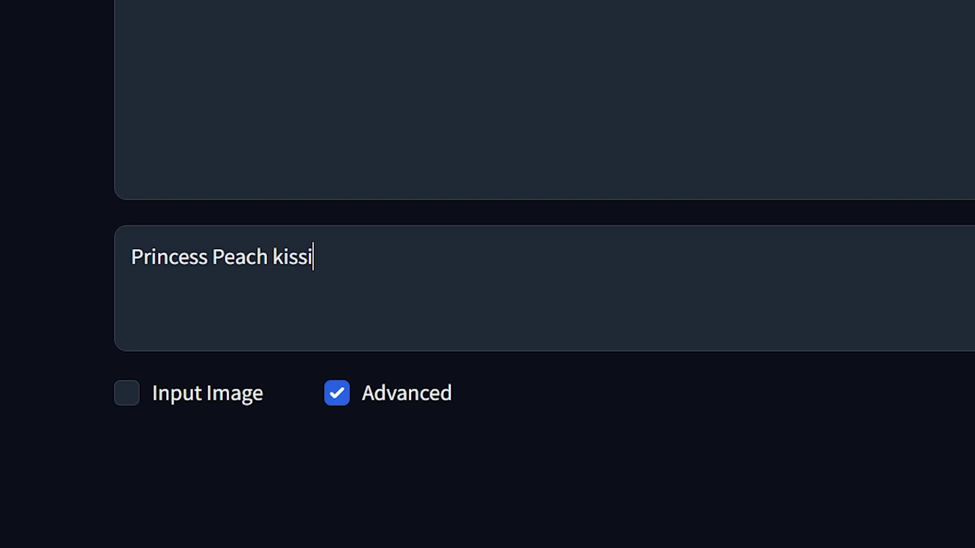
text(ng Donkey Kong)
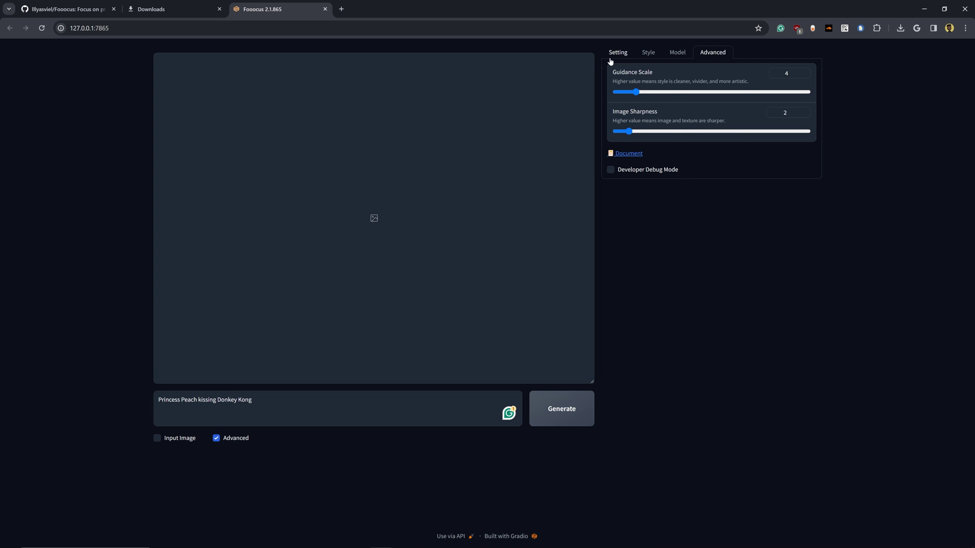
click(617, 54)
click(649, 57)
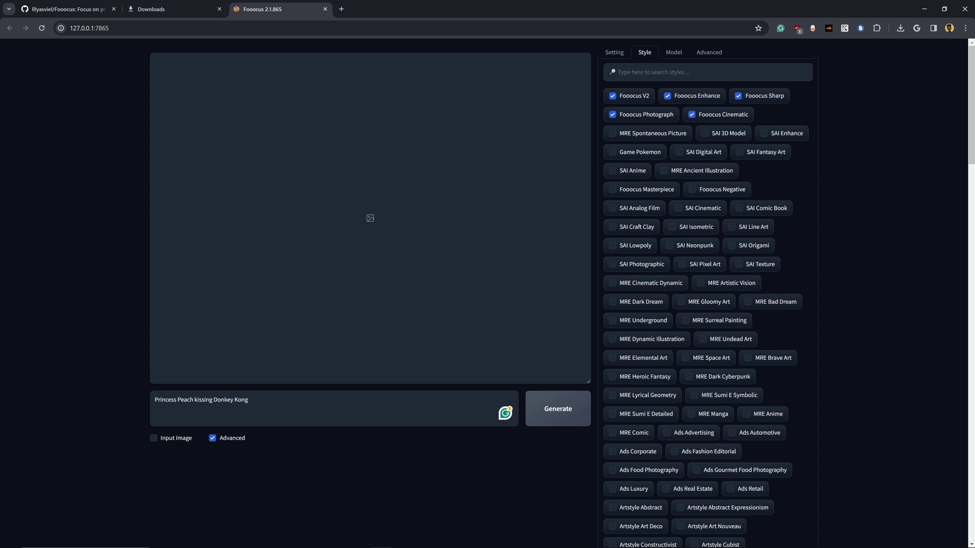
text(, cinem)
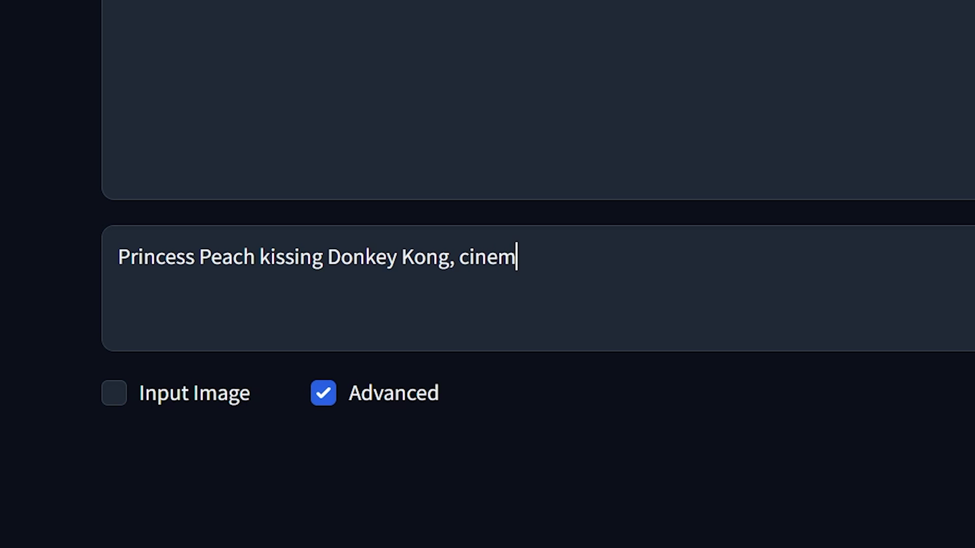
text(atic )
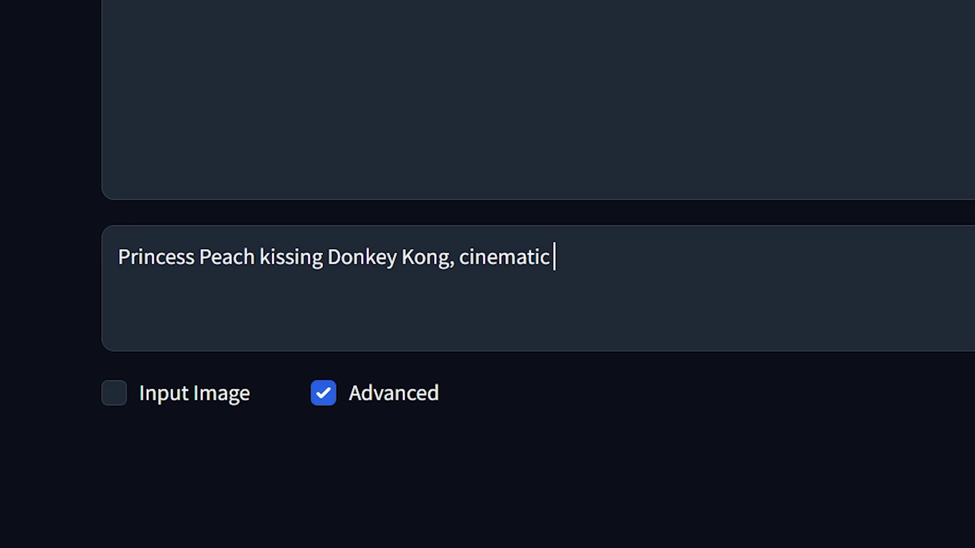
text(lighting, highly detailed, bea)
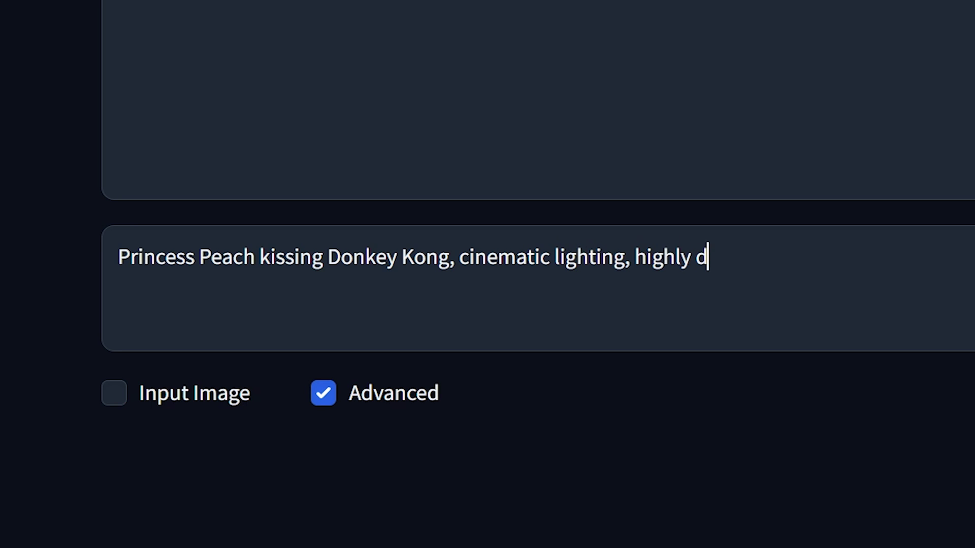
text(utiful composition)
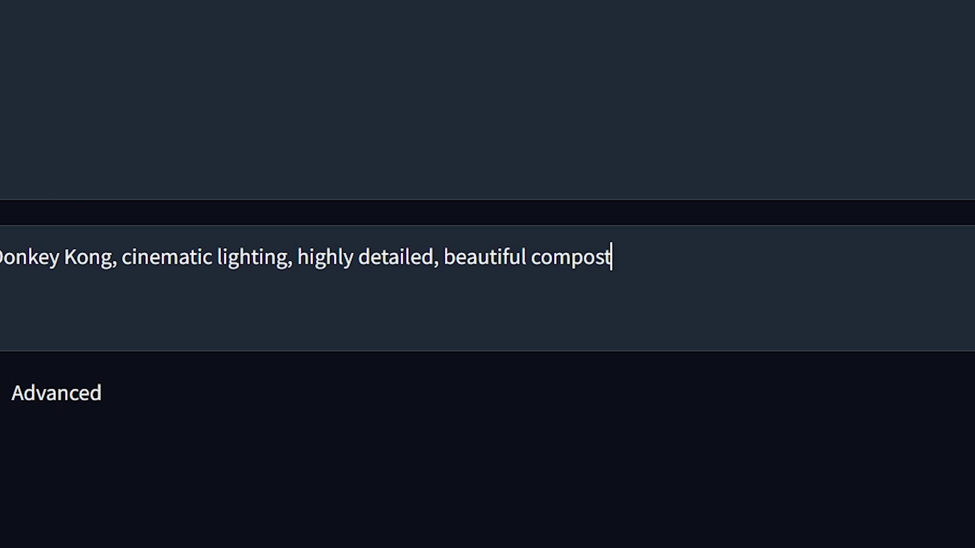
Step: Generate two images, compare them in the enlarged preview, then enable Input Image
click(523, 330)
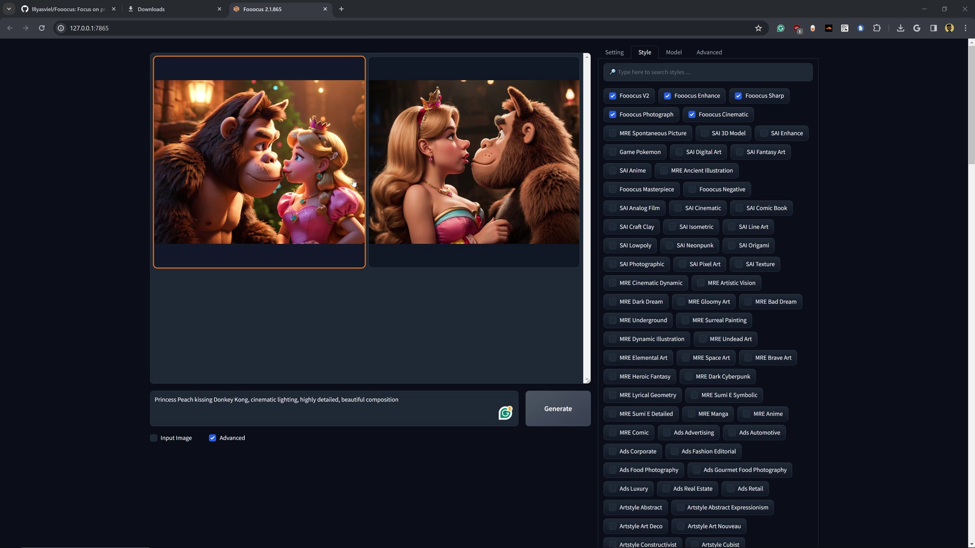
click(231, 178)
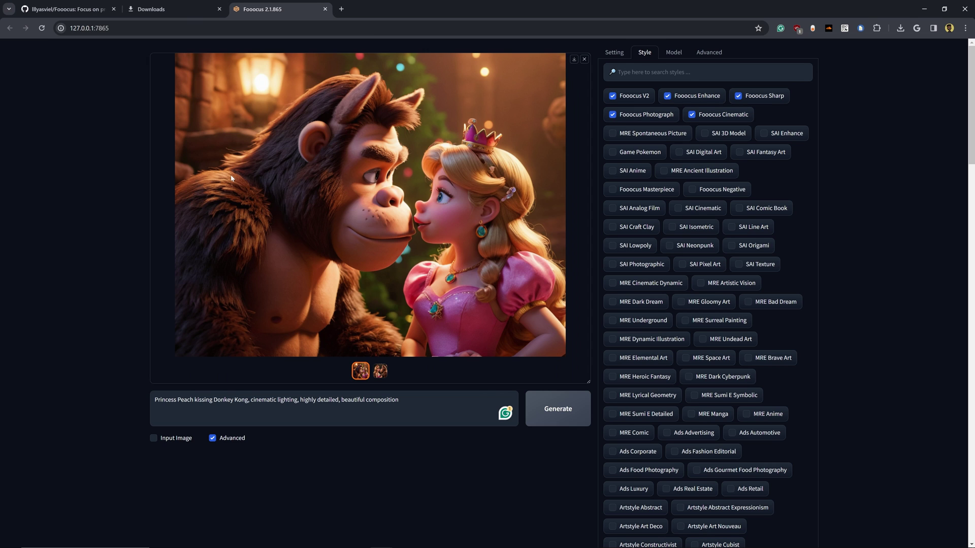
click(269, 230)
click(269, 229)
click(269, 230)
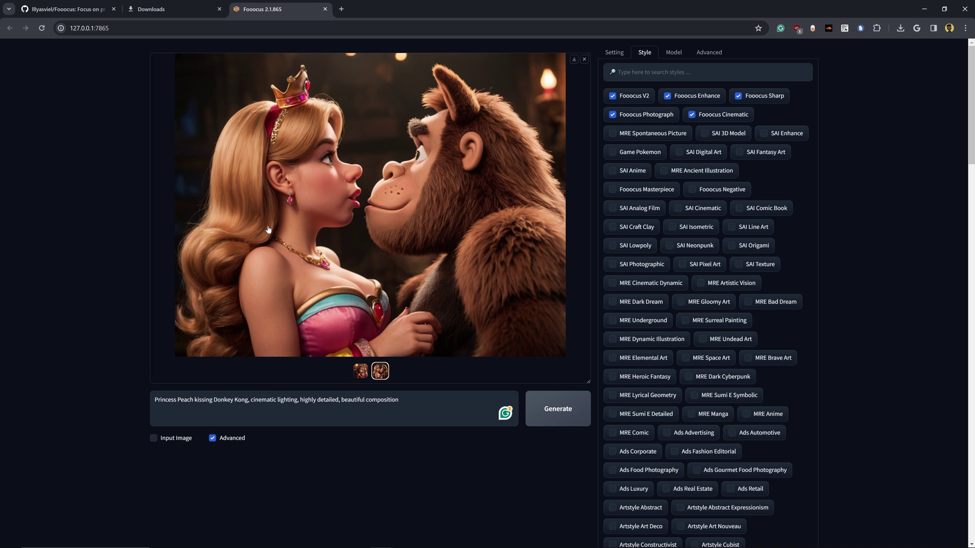
click(153, 438)
Step: Save the first generated image, Donkey Kong left and Peach right, as dk1.png
scroll(191, 245, down, 5)
scroll(201, 254, up, 5)
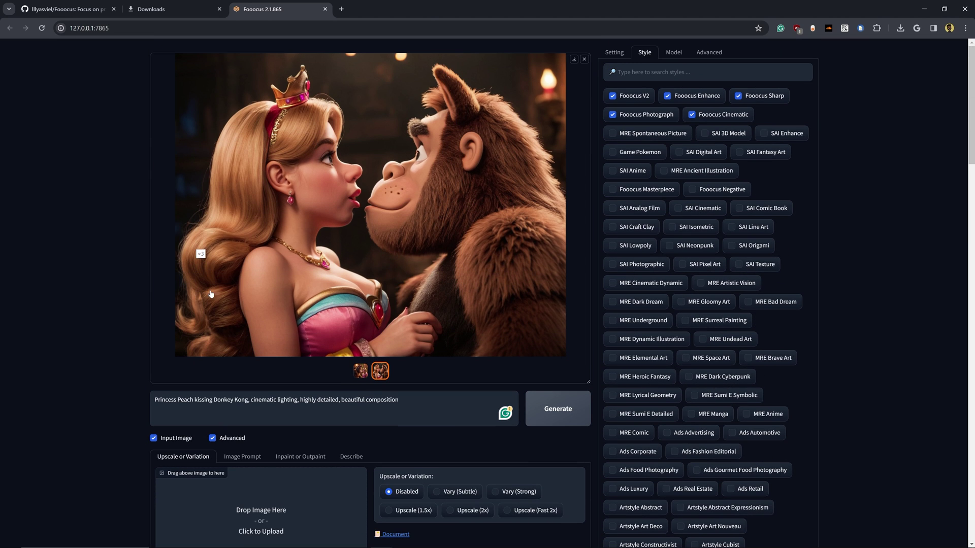
click(360, 371)
click(574, 59)
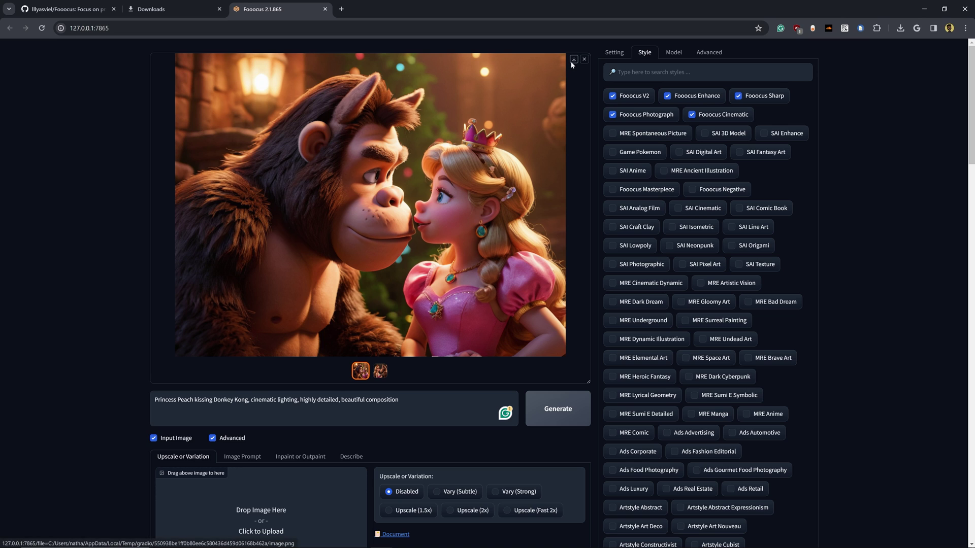
text(d)
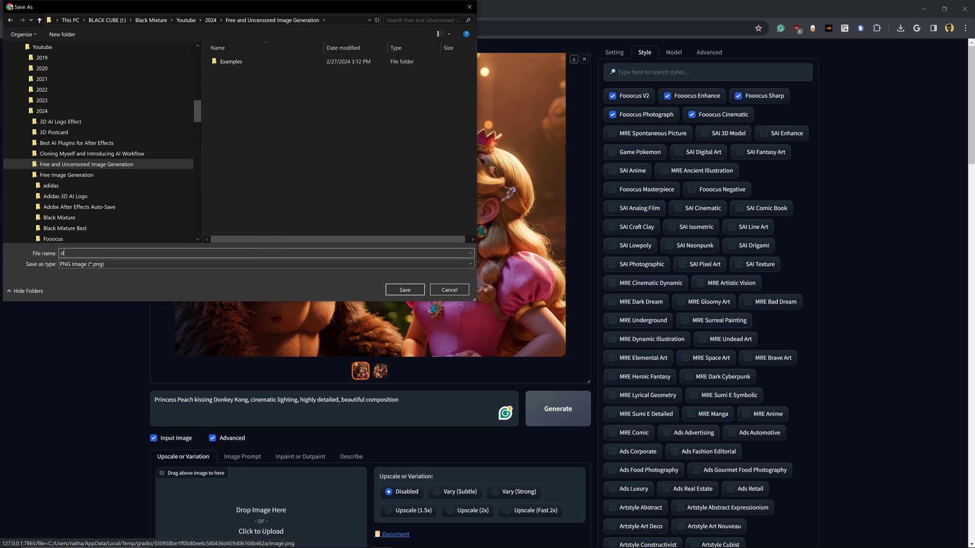
text(k1)
key(Return)
Step: Turn on Input Image to show the Image Prompt upload slots
scroll(274, 212, down, 1)
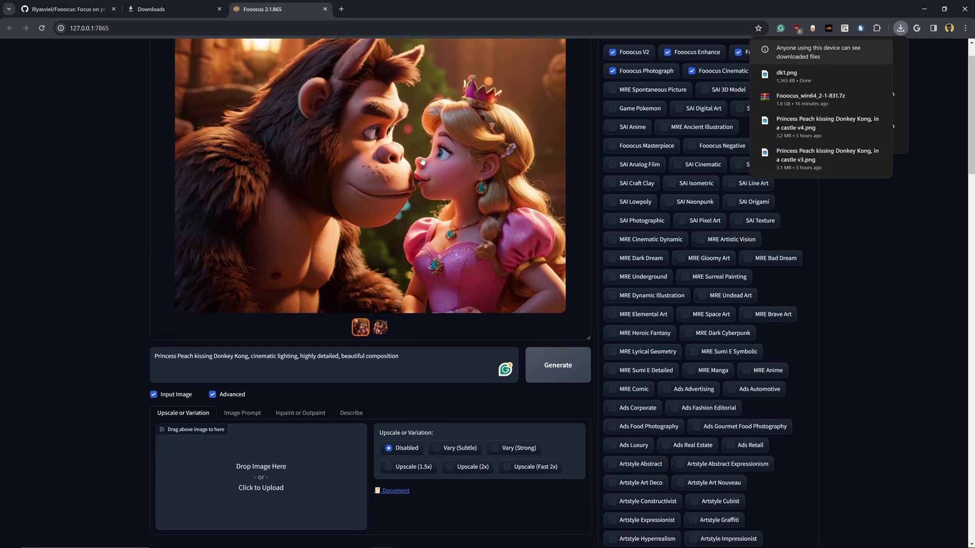
scroll(348, 319, down, 4)
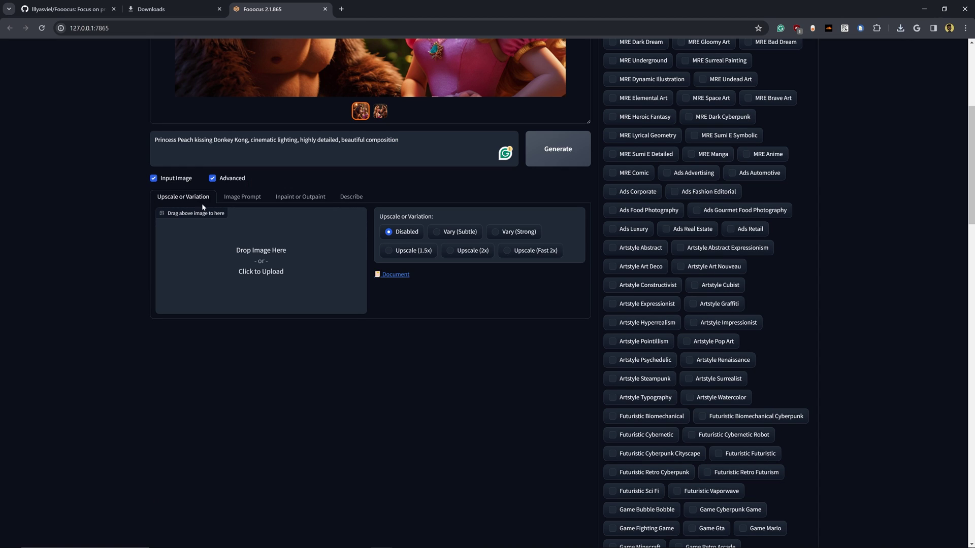
click(246, 195)
Step: Show the Inpaint or Outpaint tab after checking Describe, with the recent downloads list open
scroll(246, 193, down, 2)
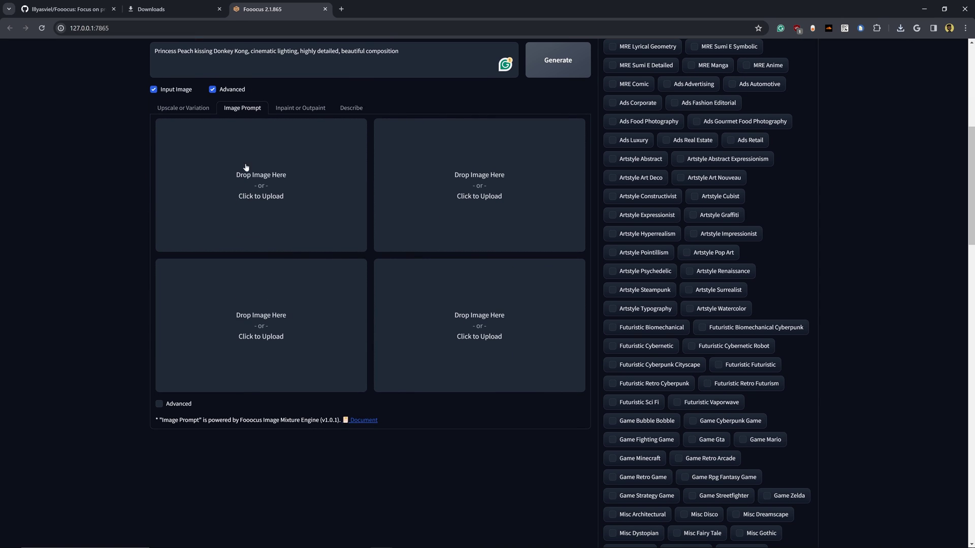
click(310, 110)
click(354, 108)
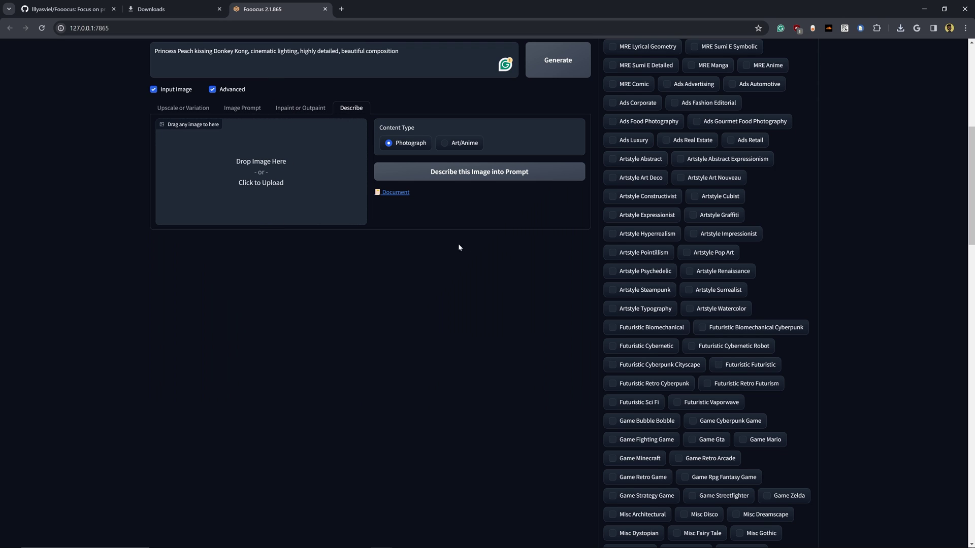
click(319, 111)
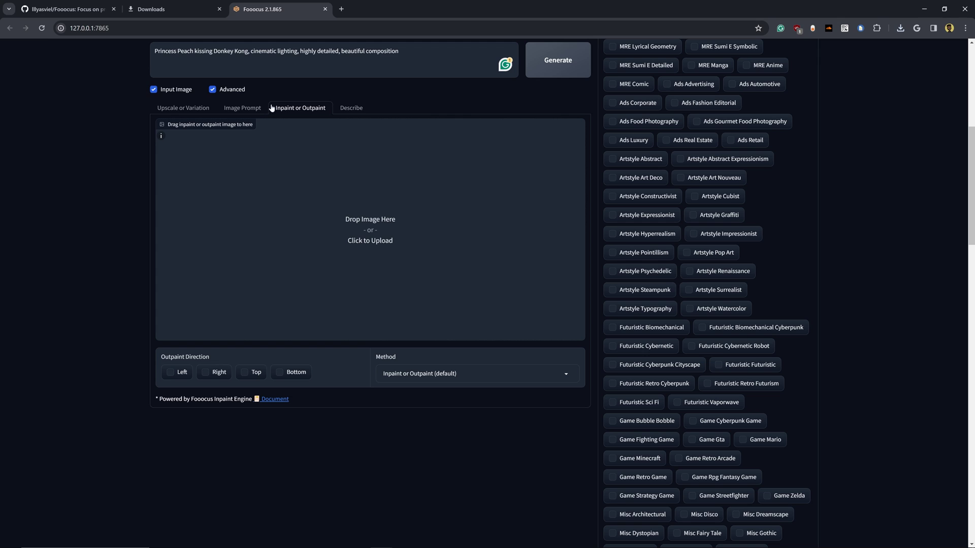
click(901, 28)
Step: Load dk1.png into the inpaint canvas and set the mask brush to maximum size
drag(824, 75, 432, 236)
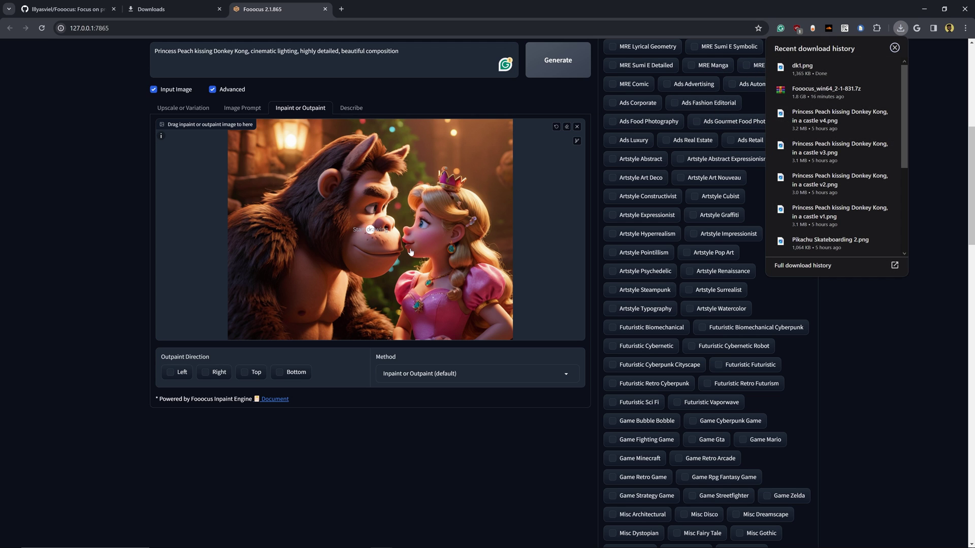
click(576, 140)
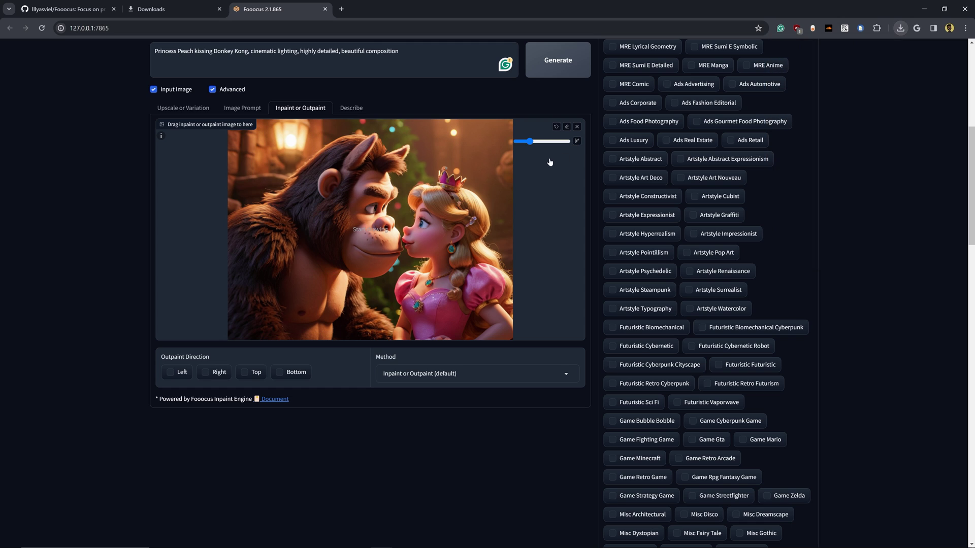
mouse_move(548, 142)
mouse_down()
mouse_move(528, 153)
mouse_move(571, 143)
mouse_up()
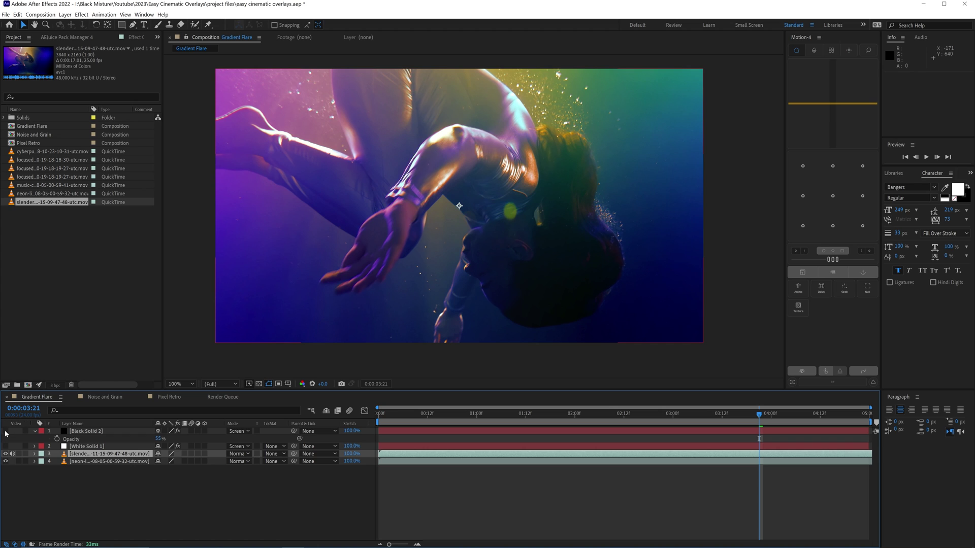
click(5, 431)
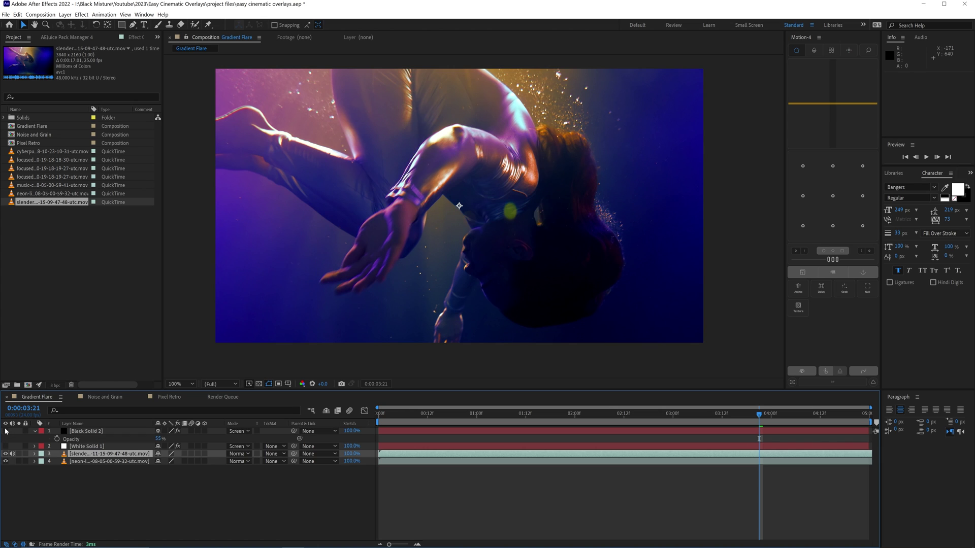
click(5, 431)
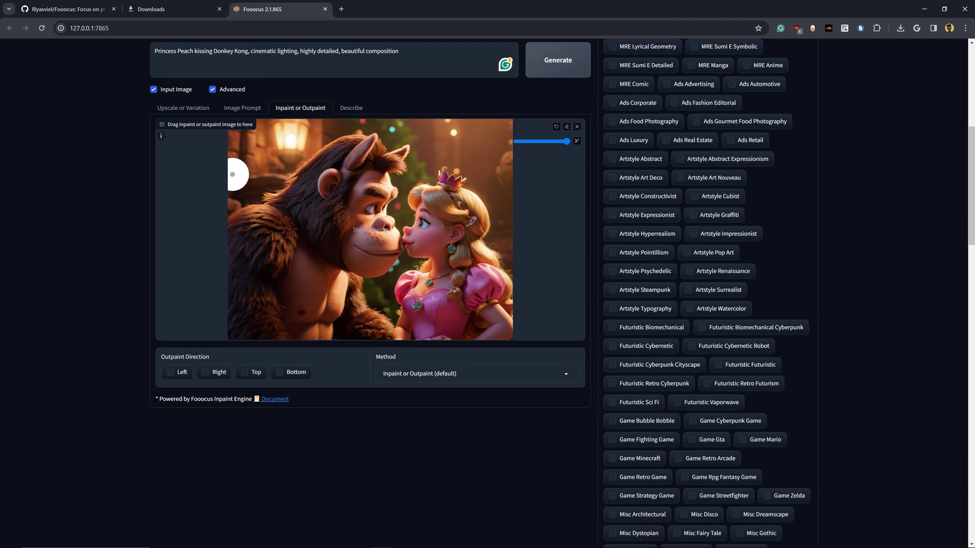
Step: Mask the top-left background down to the area around the gorilla's shoulder
mouse_move(226, 137)
mouse_down()
mouse_move(254, 139)
mouse_move(198, 140)
mouse_up()
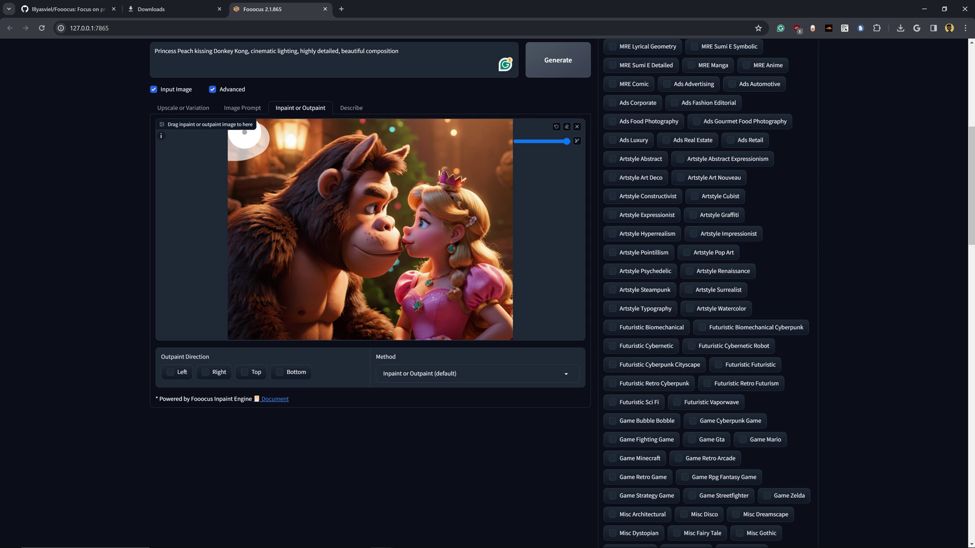
drag(276, 124, 209, 202)
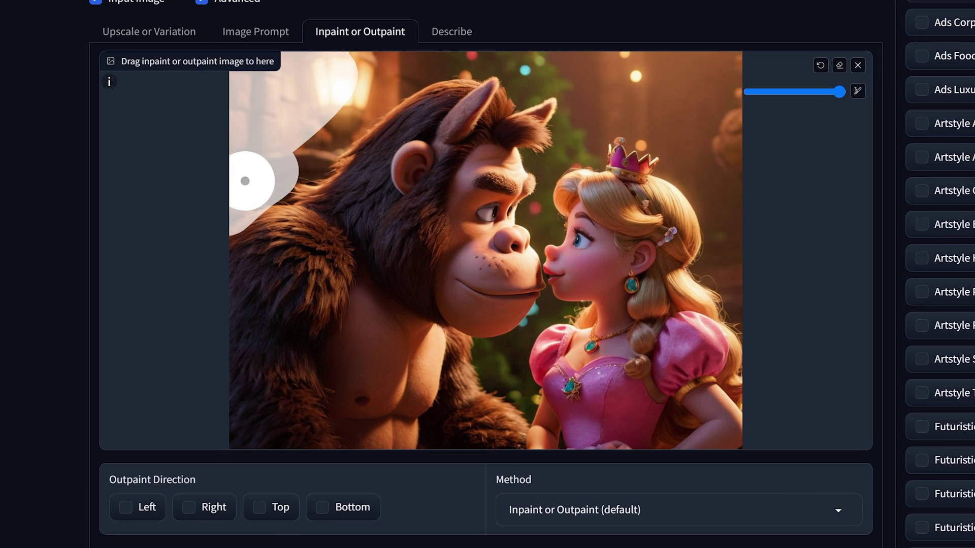
mouse_move(244, 181)
mouse_down()
mouse_move(292, 174)
mouse_move(290, 189)
mouse_move(284, 180)
mouse_move(316, 157)
mouse_move(306, 144)
mouse_move(415, 74)
mouse_move(388, 70)
mouse_move(381, 93)
mouse_move(359, 98)
mouse_move(472, 59)
mouse_move(368, 57)
mouse_move(548, 59)
mouse_move(522, 82)
mouse_move(565, 58)
mouse_move(726, 355)
mouse_up()
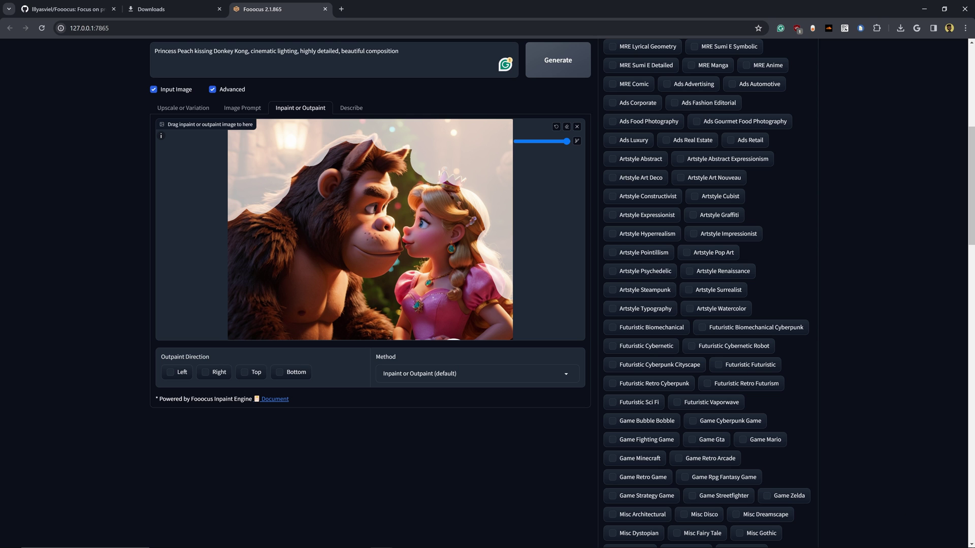
Step: Use the Modify Content method with inpaint prompt 'snow, during the winter, exterior'
click(435, 374)
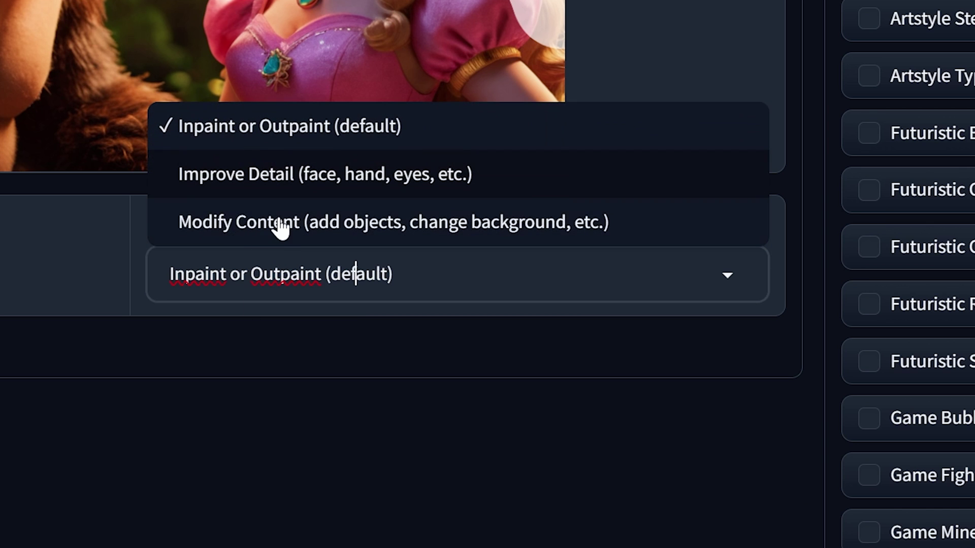
click(418, 357)
click(56, 274)
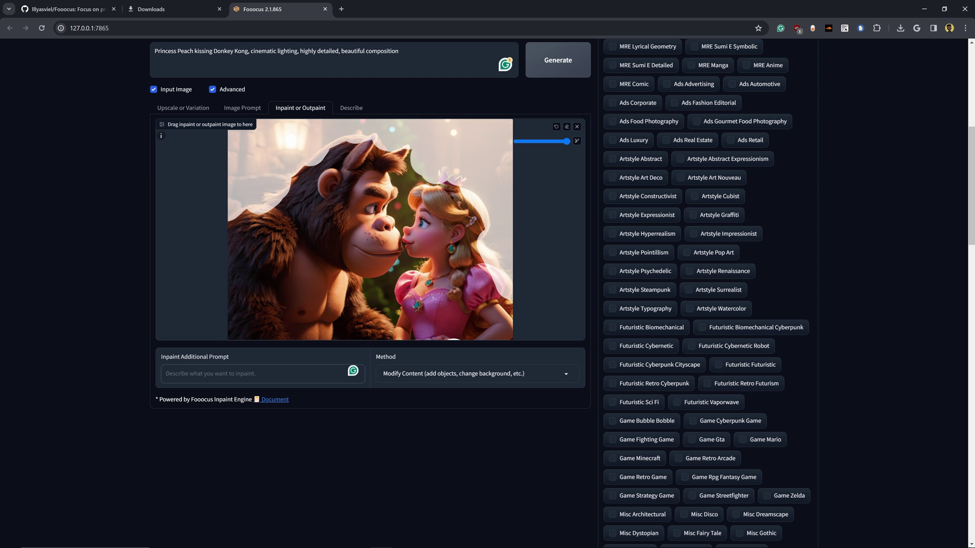
text(snow, during the winte)
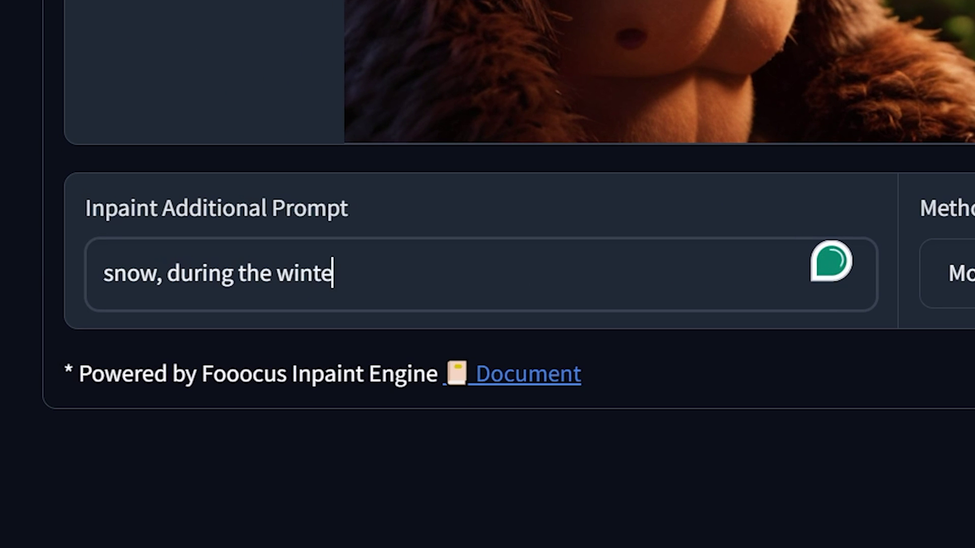
text(r, exterior)
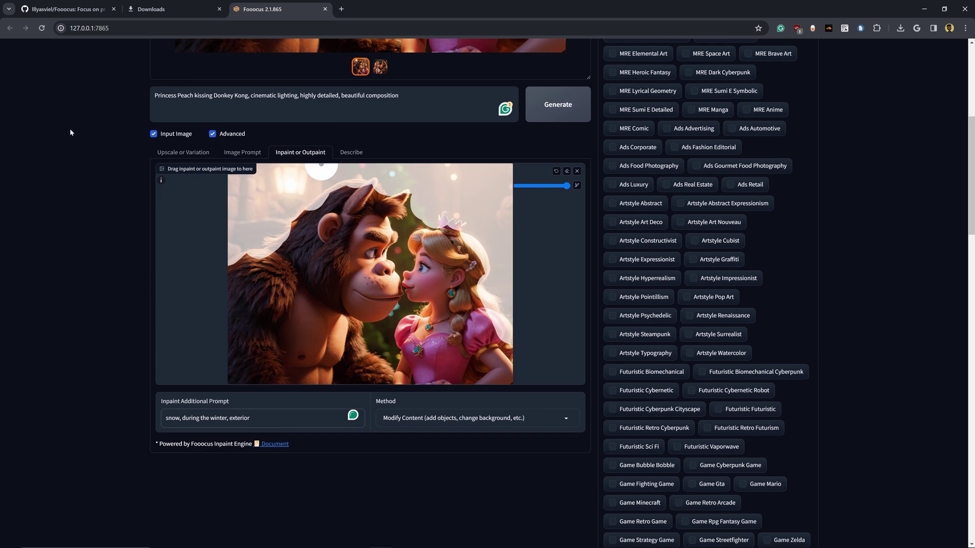
Step: Append ', snow, during the winter' to the main prompt
scroll(172, 123, up, 3)
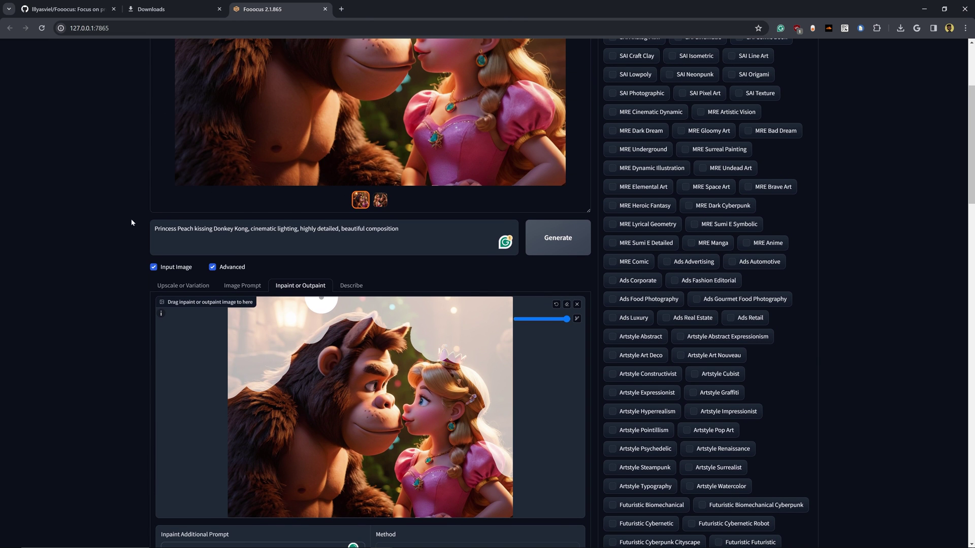
scroll(220, 272, down, 5)
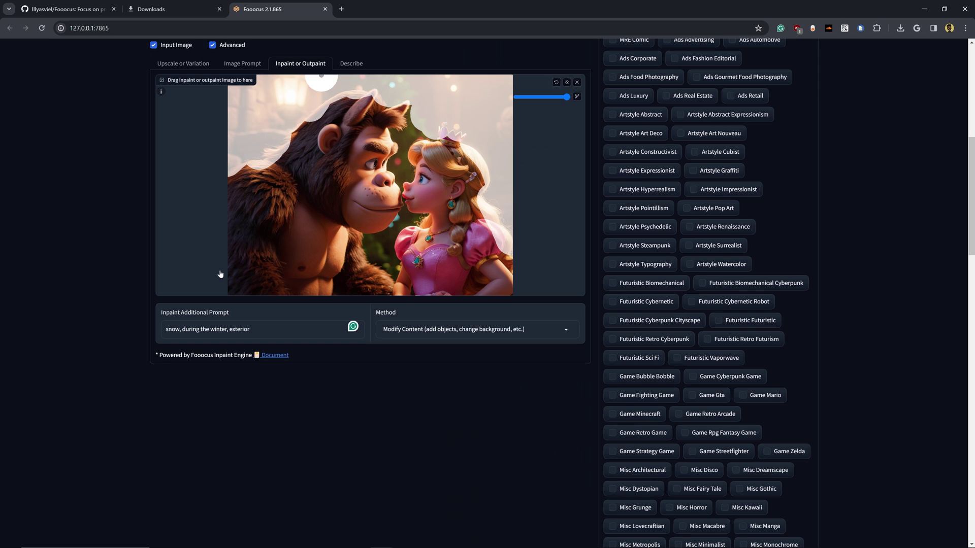
text(, snow,)
scroll(188, 408, up, 4)
text(d)
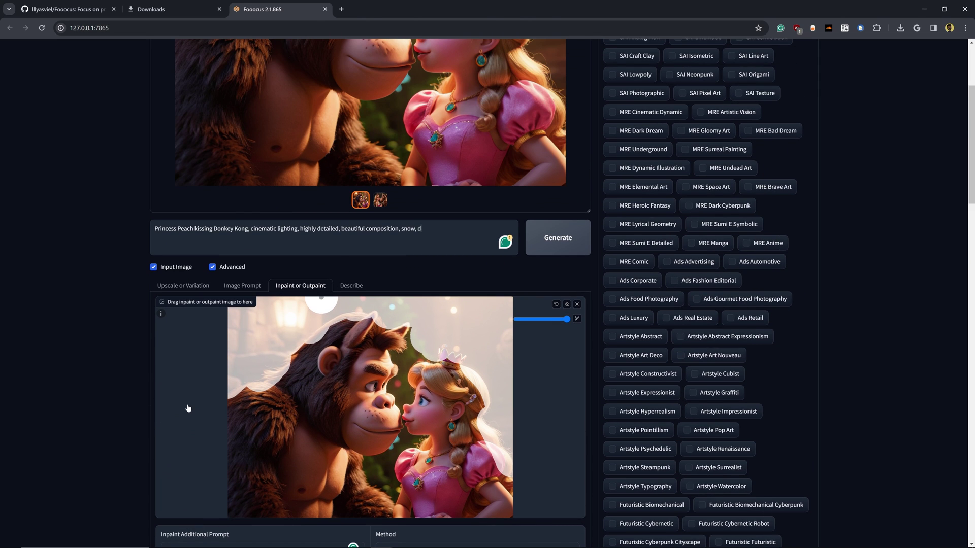
text(uring the winter)
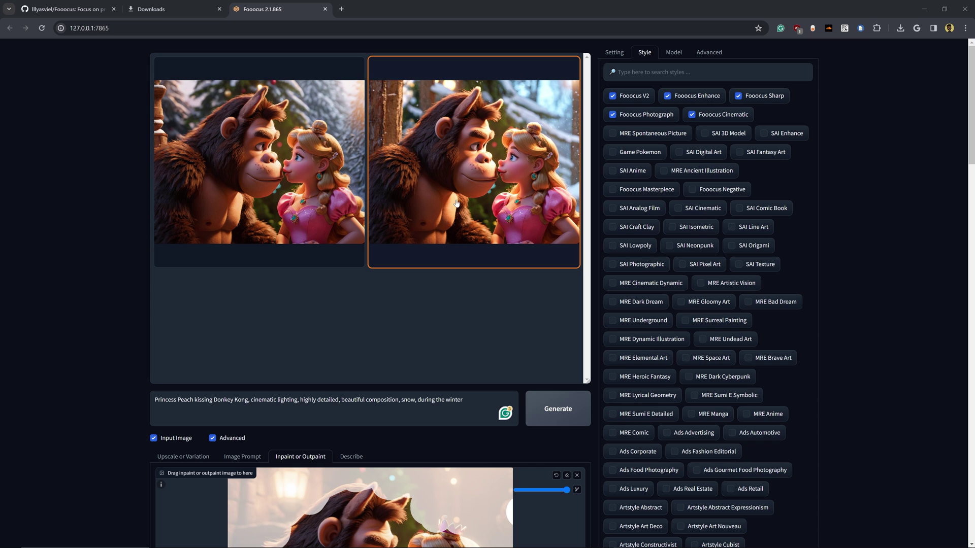
Step: View the snowy inpainted result in the large preview and bring up its Save As dialog
click(344, 136)
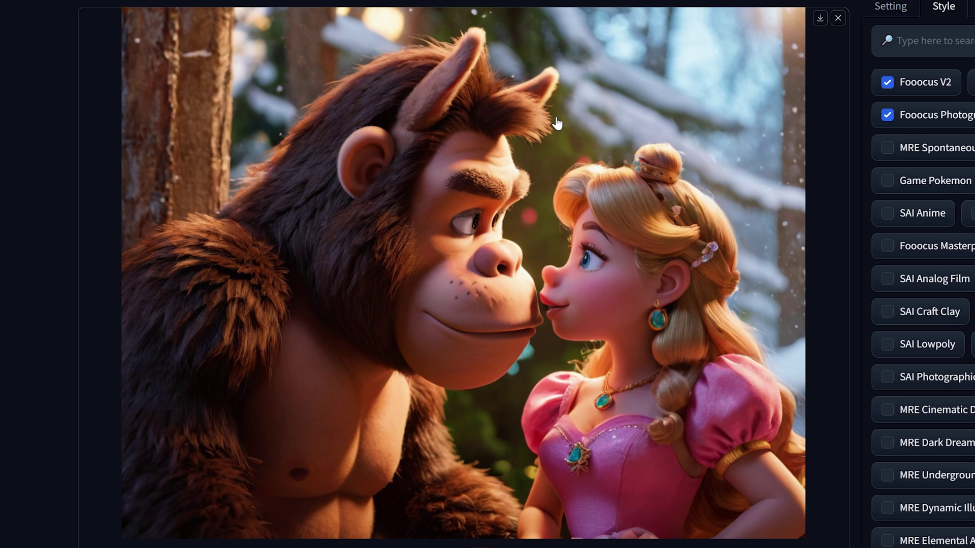
scroll(594, 315, down, 3)
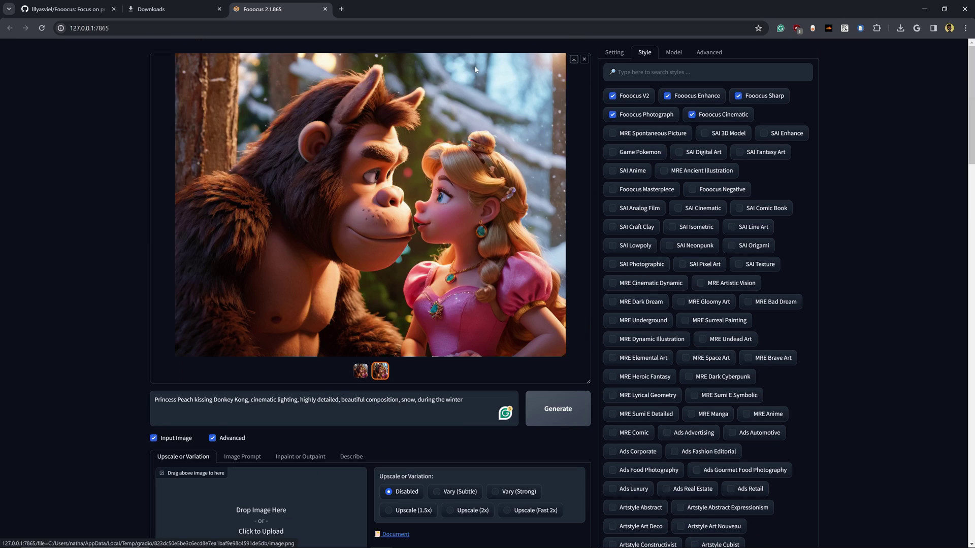
right_click(401, 203)
click(409, 232)
Step: Save the snowy result image as dk2
text(dk2)
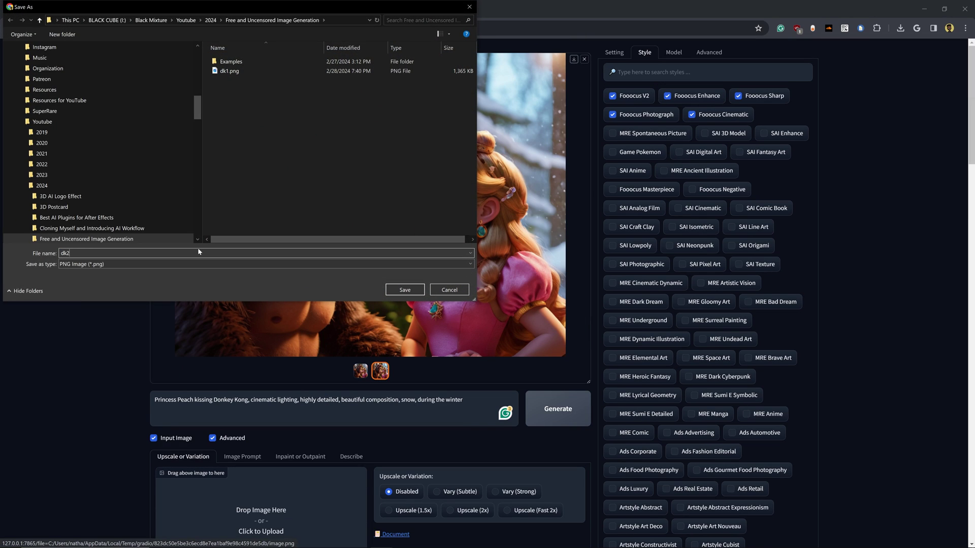
key(Return)
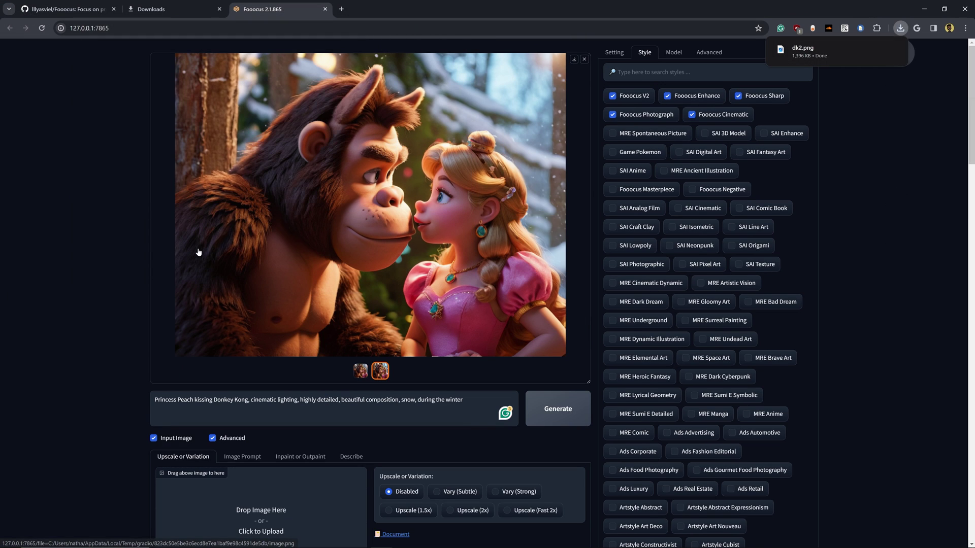
scroll(251, 233, down, 6)
Step: Load dk2.png into Inpaint or Outpaint and reset the method to the default
click(301, 108)
click(900, 28)
drag(860, 65, 430, 219)
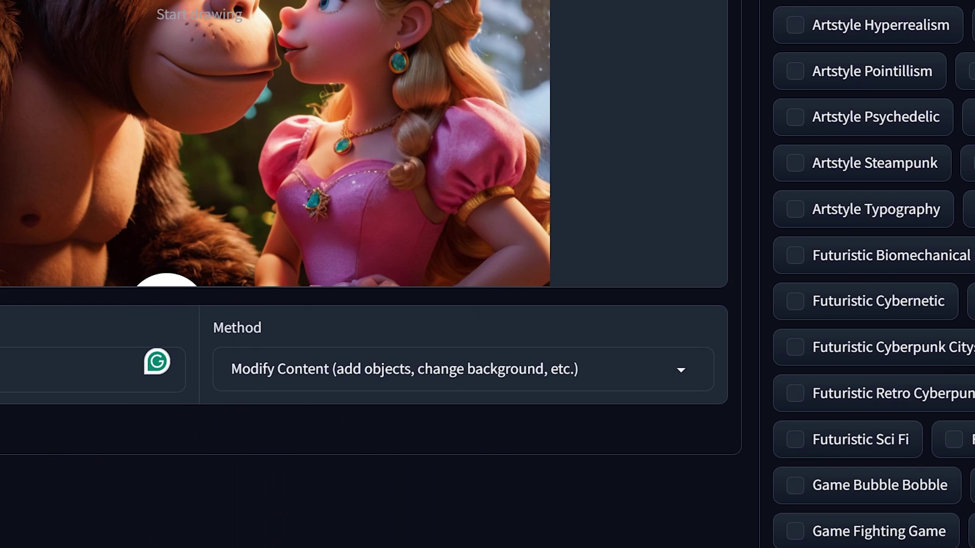
click(370, 369)
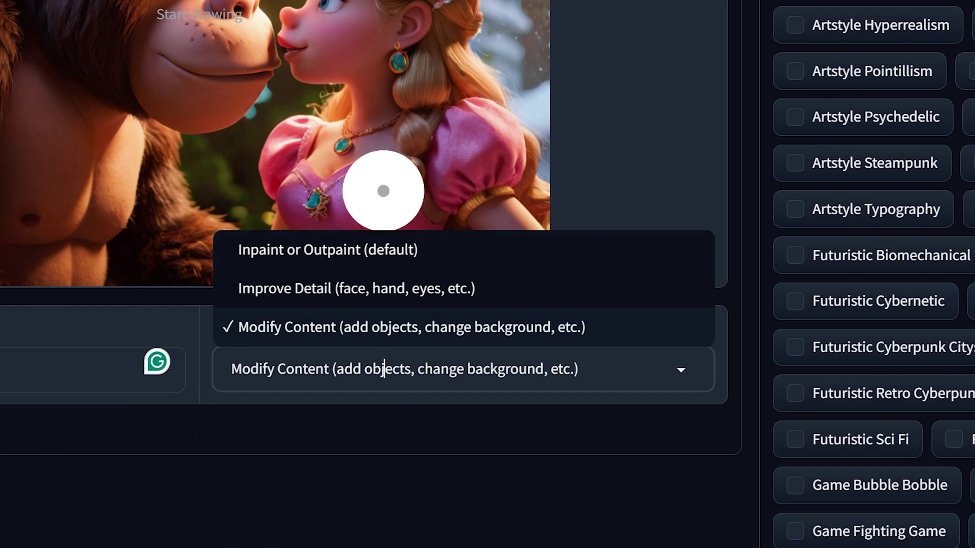
click(310, 263)
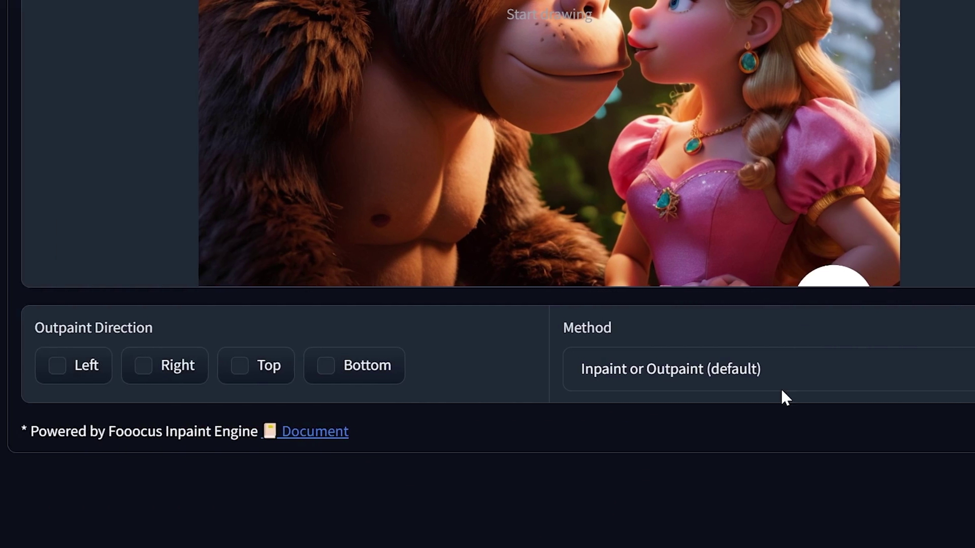
Step: Enable outpainting on the Left, Right, Top and Bottom sides
click(232, 256)
click(331, 262)
click(423, 261)
click(490, 270)
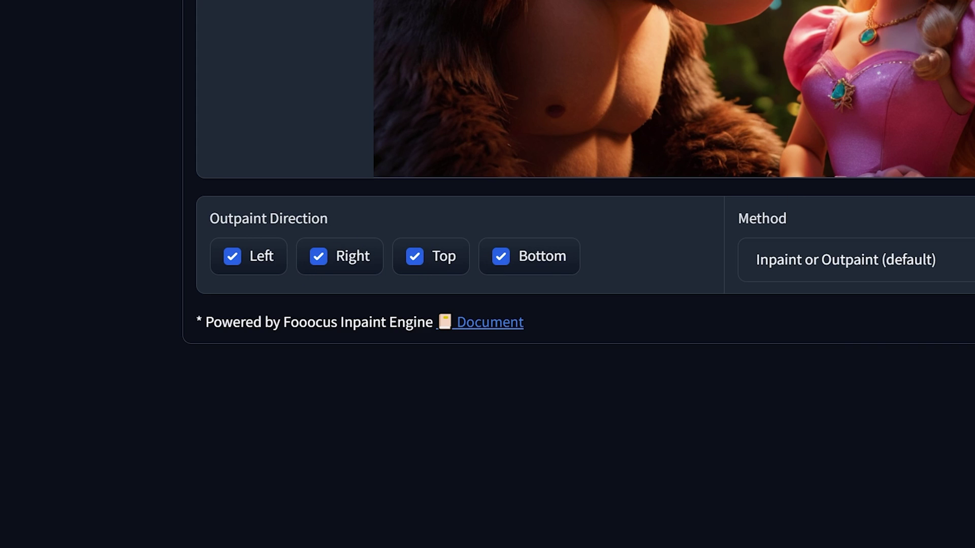
click(501, 256)
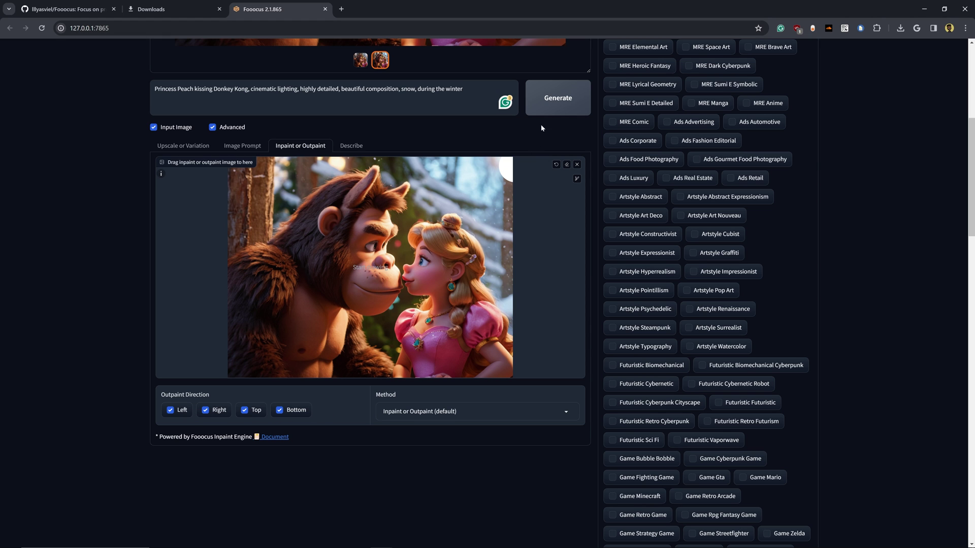
scroll(317, 318, up, 6)
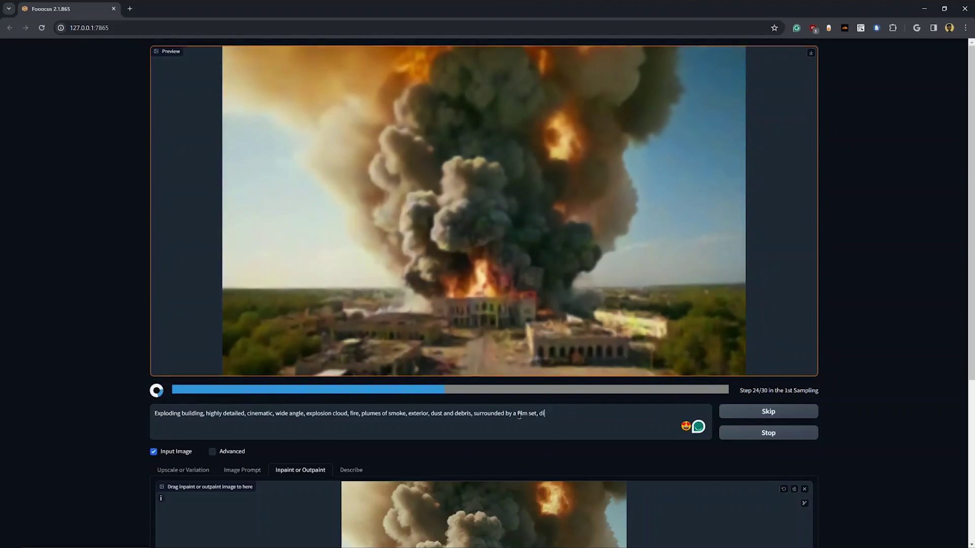
Step: Add director's chair, camera pointing at explosion, camcorders to the prompt; view a result full screen
text(rector's chair, camera pointing at explosion, camcorders, pyrotechnician)
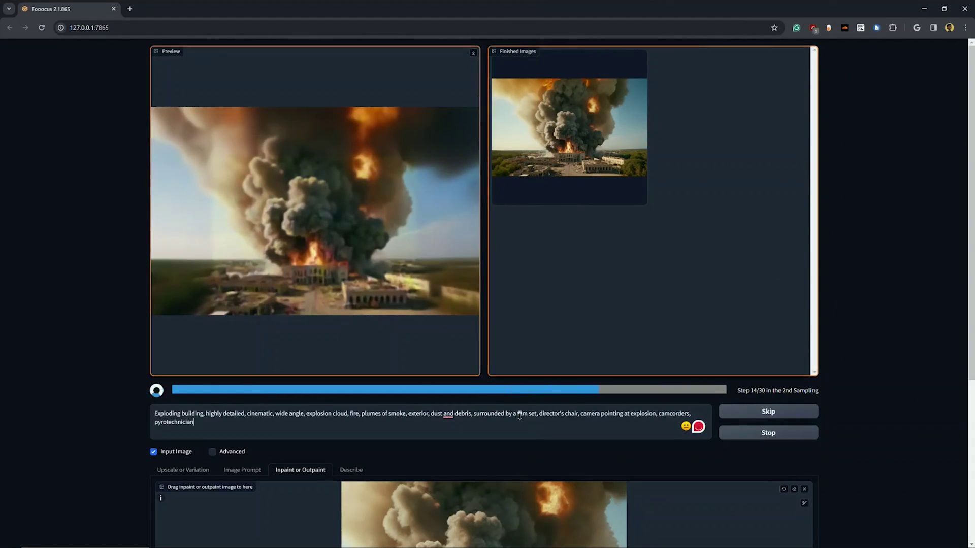
click(774, 215)
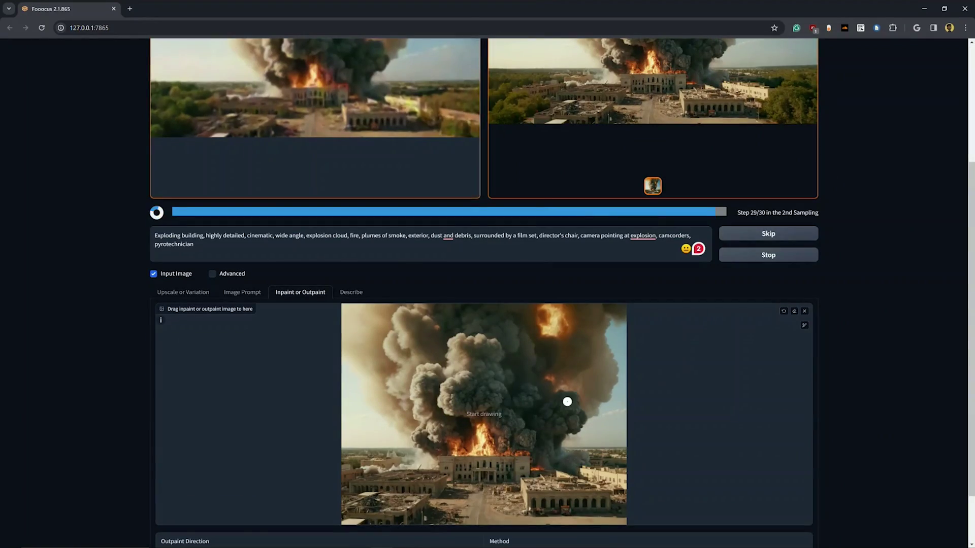
scroll(163, 323, down, 1)
mouse_move(161, 307)
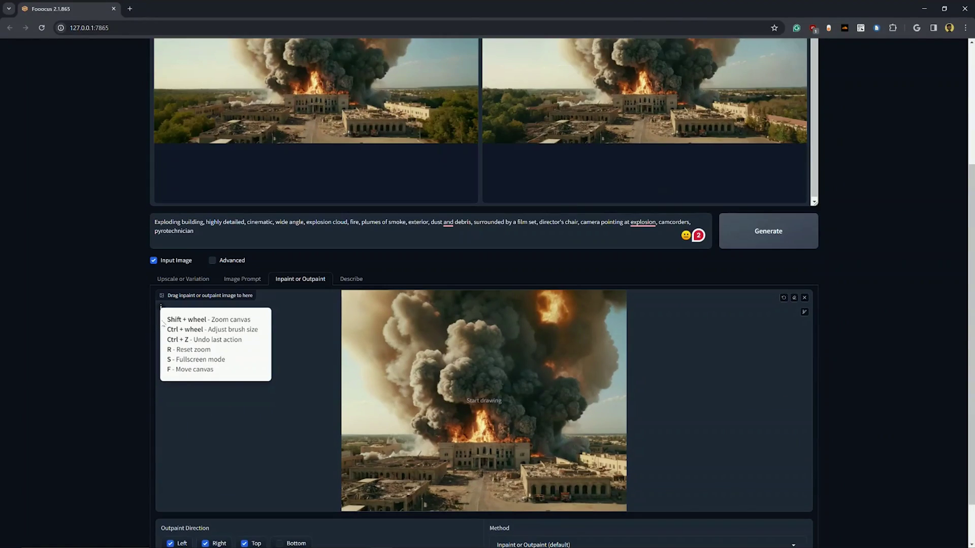